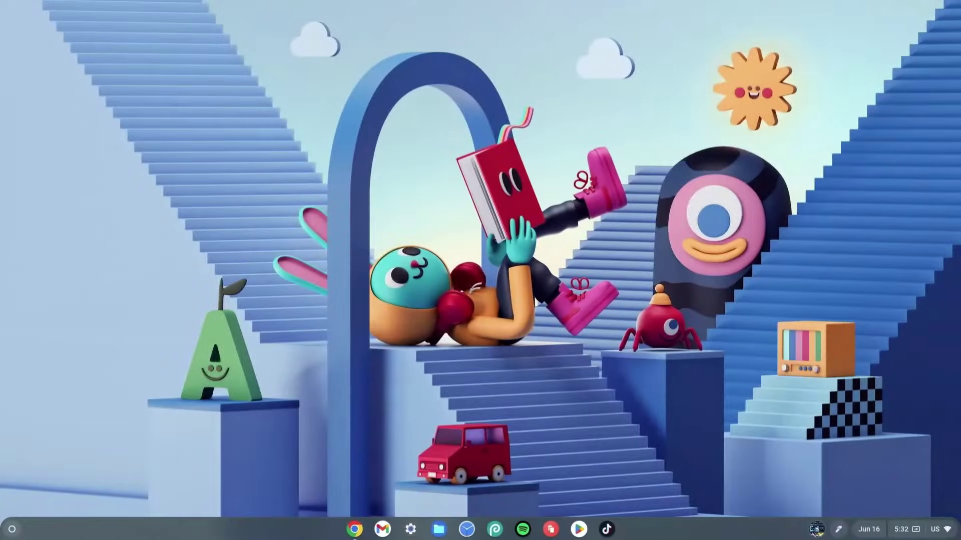
Open a new Chrome window and begin typing 'store' in the address bar
left_click(354, 528)
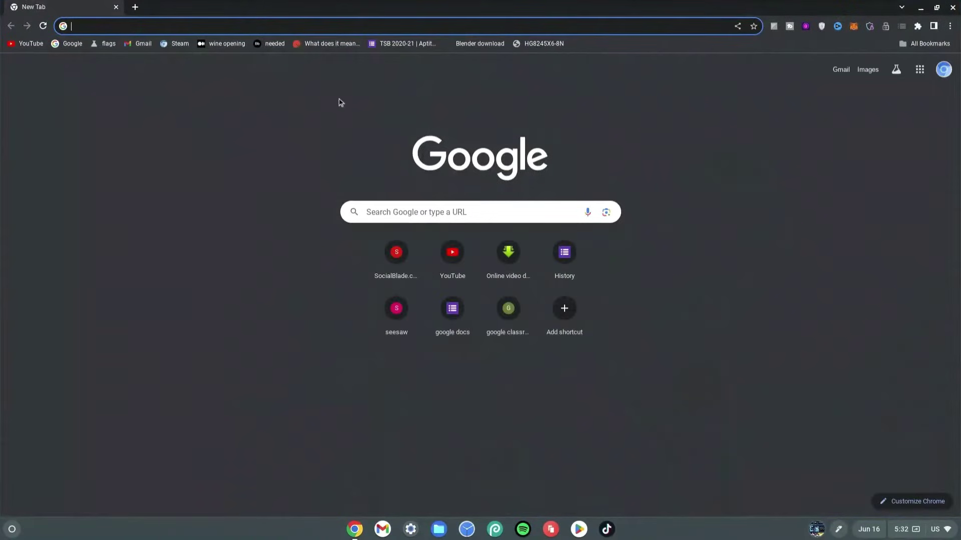
type("store")
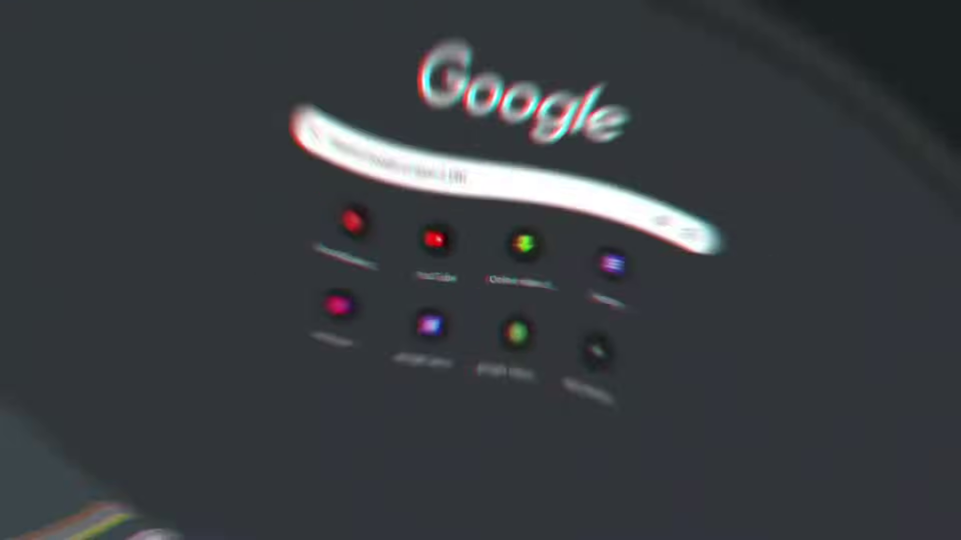
Go to store.steampowered.com and save the Linux installer steam_latest.deb to Downloads
type(".steamp")
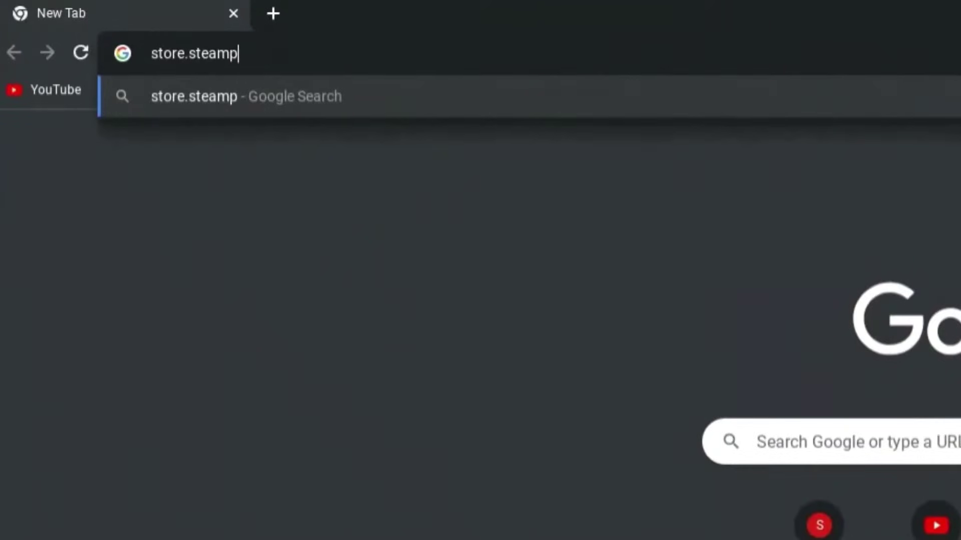
type("owered.com")
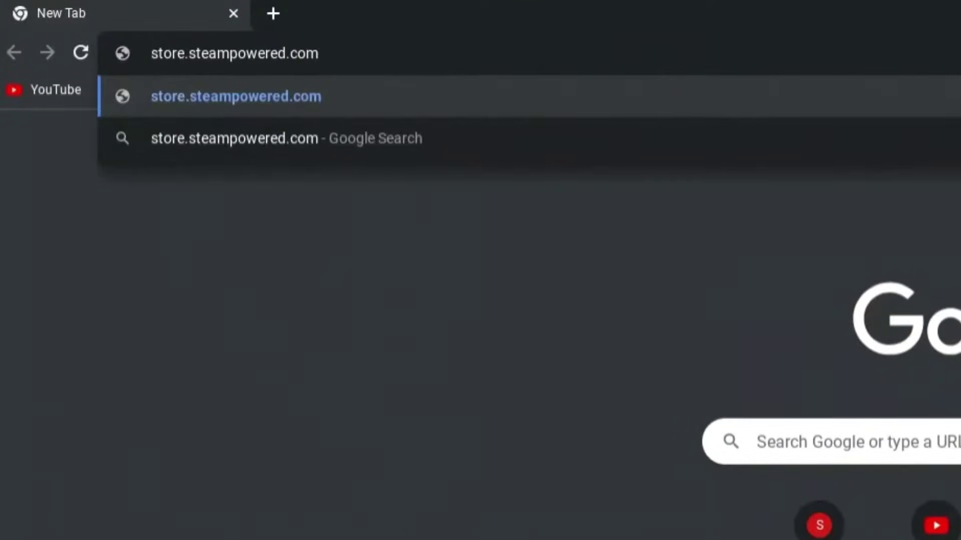
key("Return")
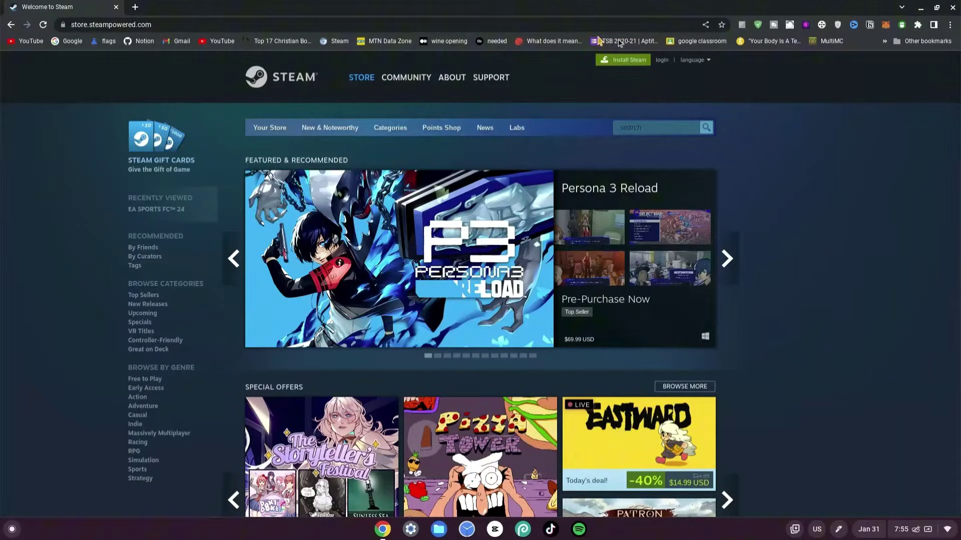
left_click(626, 61)
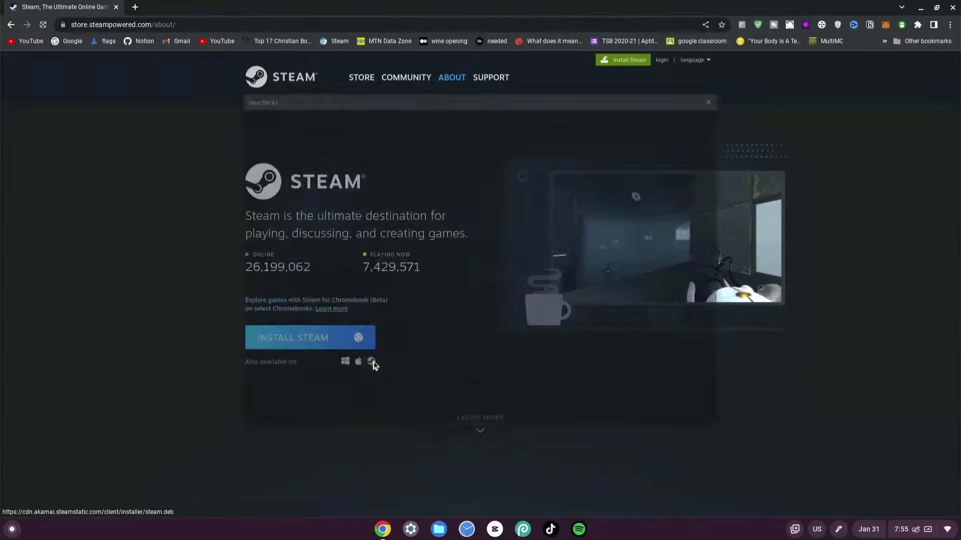
left_click(557, 443)
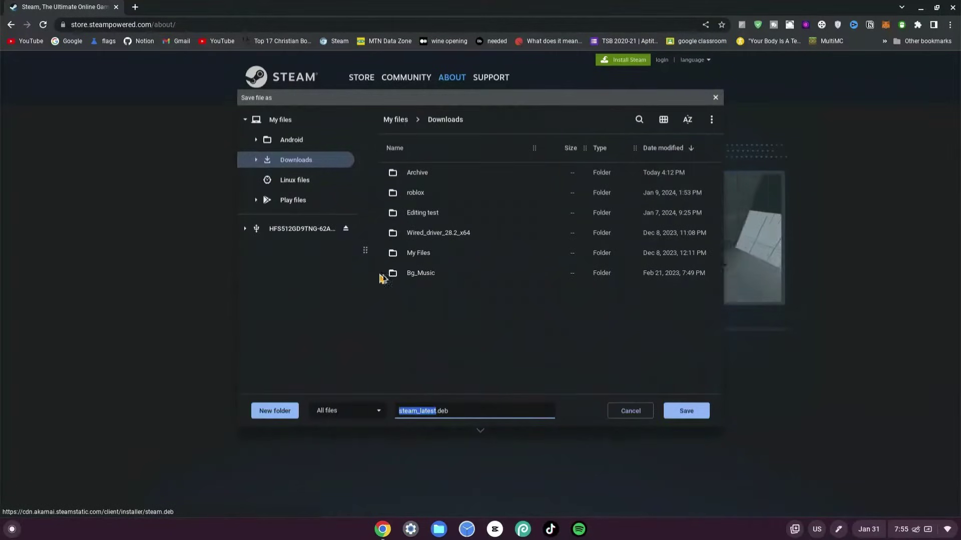
left_click(683, 411)
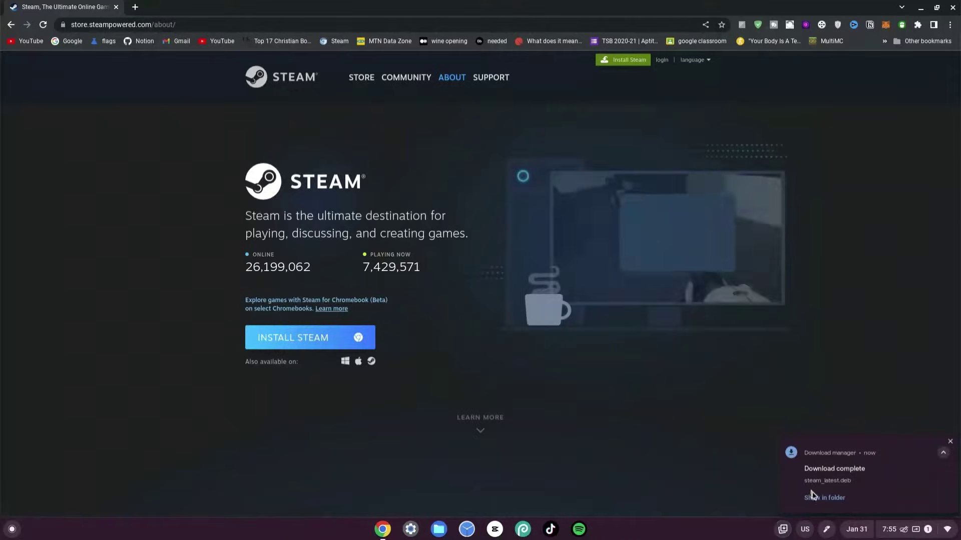
Copy steam_latest.deb from Downloads into the Linux files folder
left_click(825, 498)
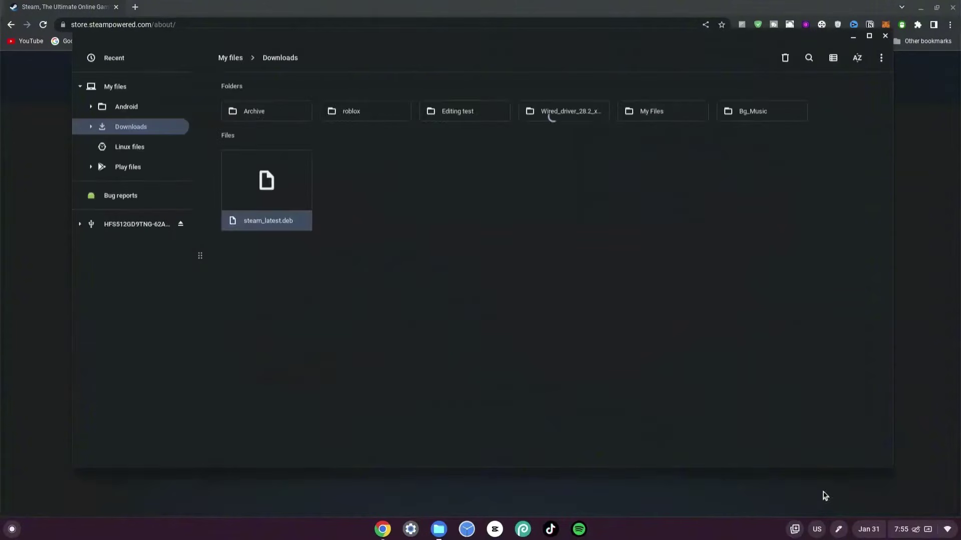
right_click(256, 193)
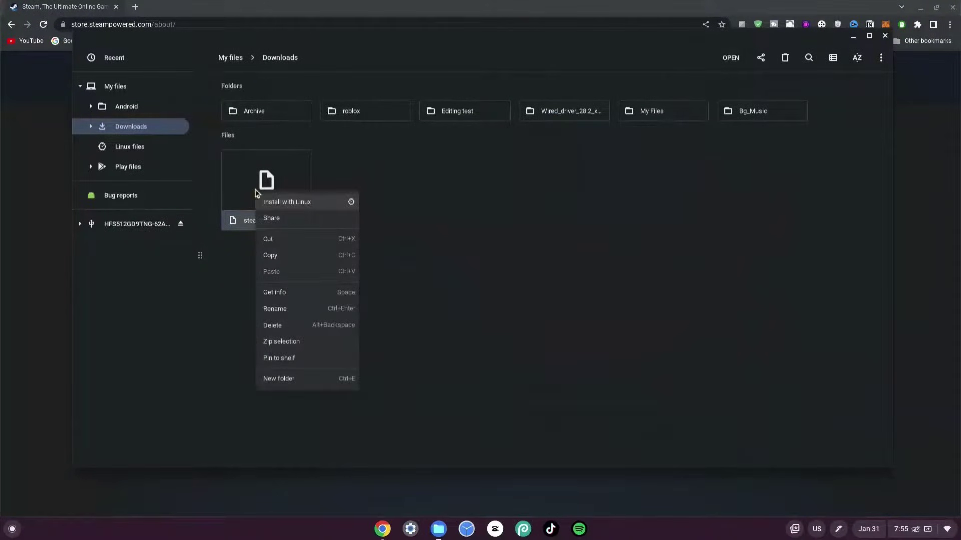
left_click(274, 256)
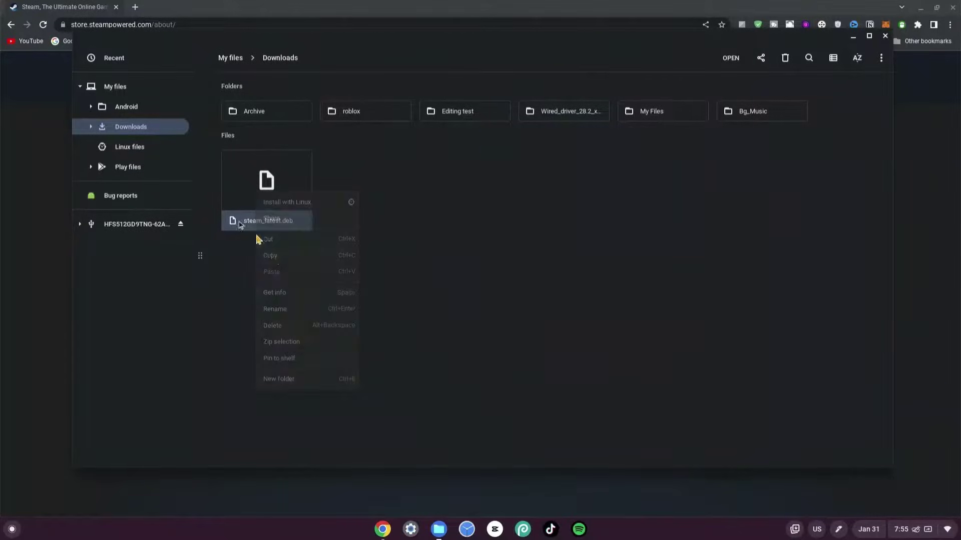
left_click(136, 147)
right_click(292, 188)
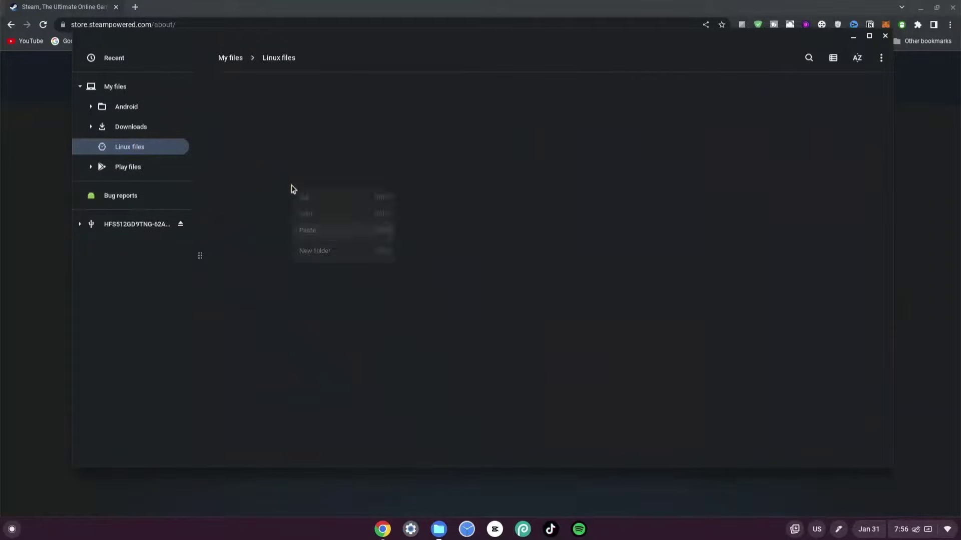
left_click(332, 231)
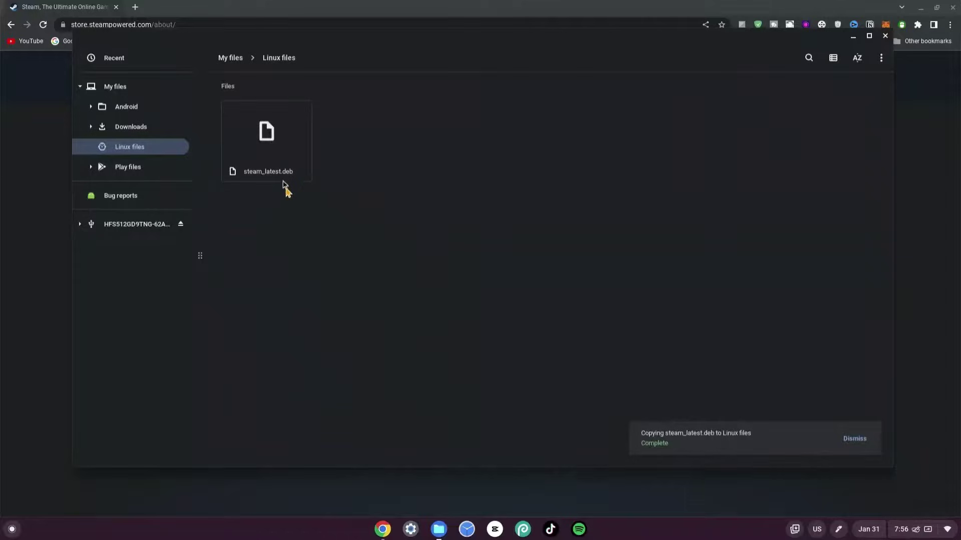
Rename the copied installer in Linux files to steam.deb
right_click(274, 154)
left_click(310, 269)
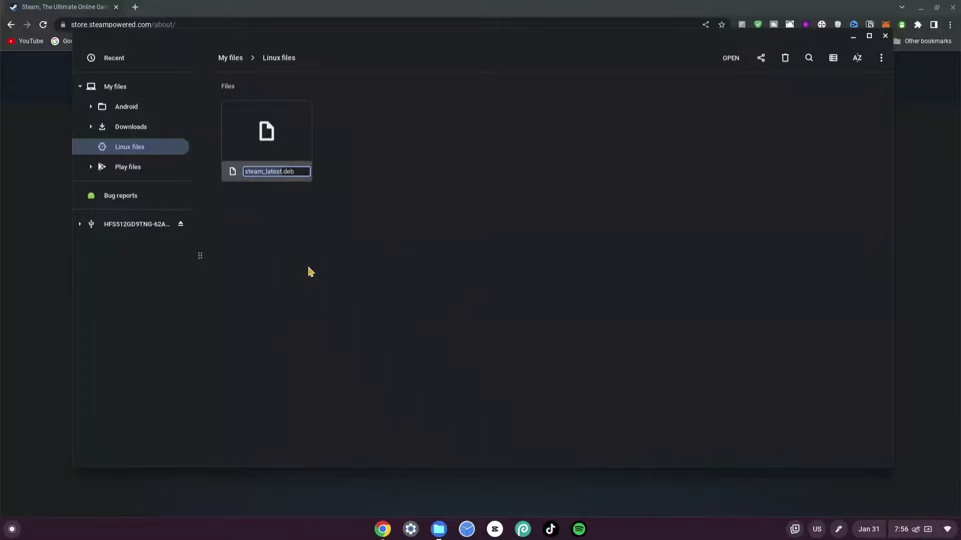
type("steam.deb")
key("Return")
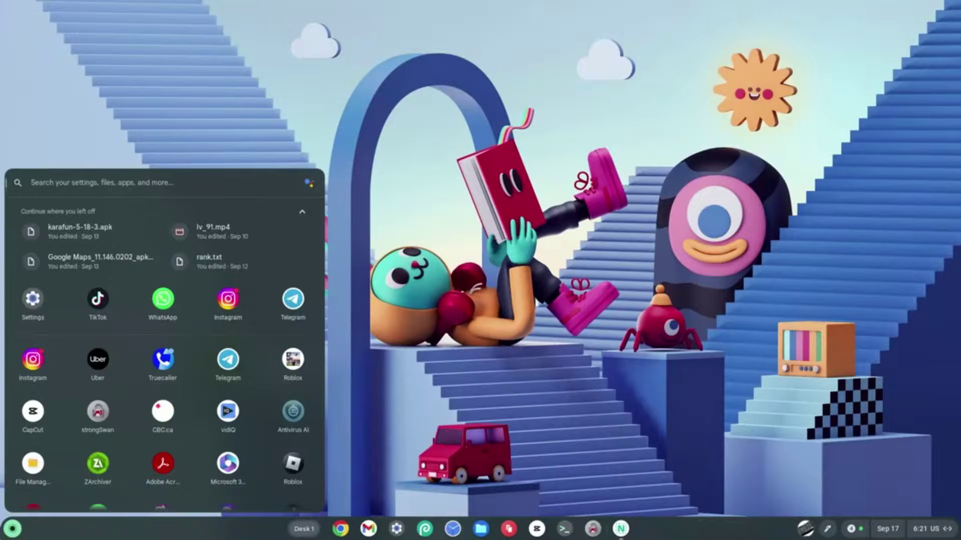
In Settings' About ChromeOS page, start setting up the Linux development environment
type("setting")
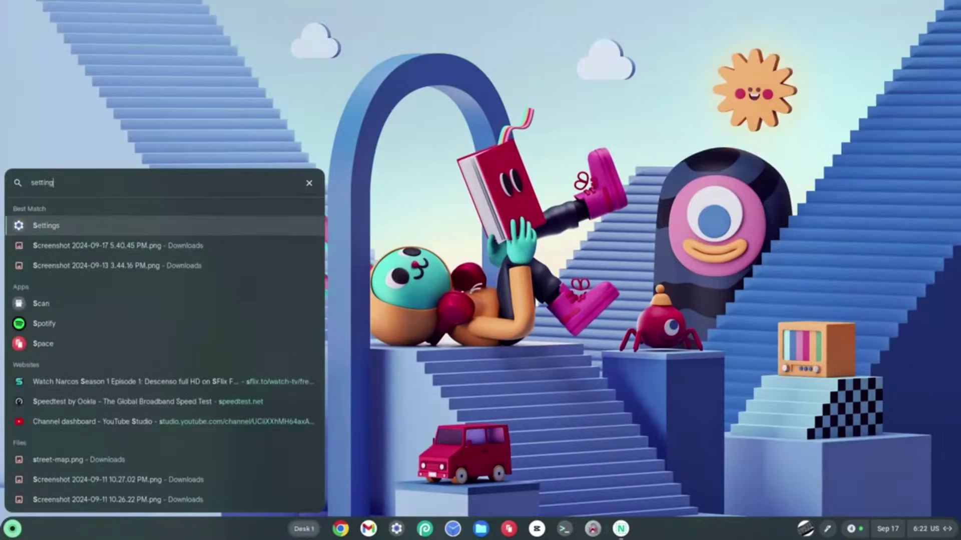
type("s")
key("Return")
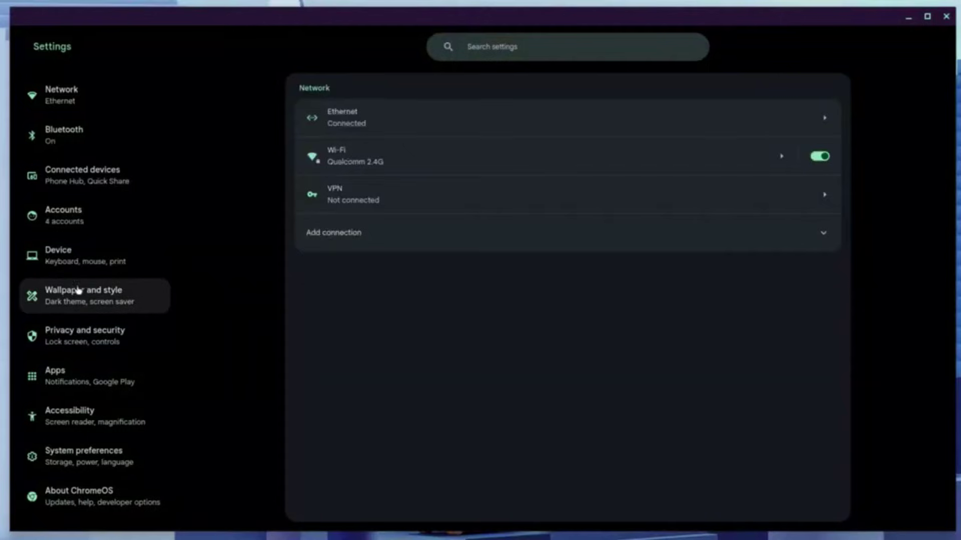
scroll(77, 288, "down", 1)
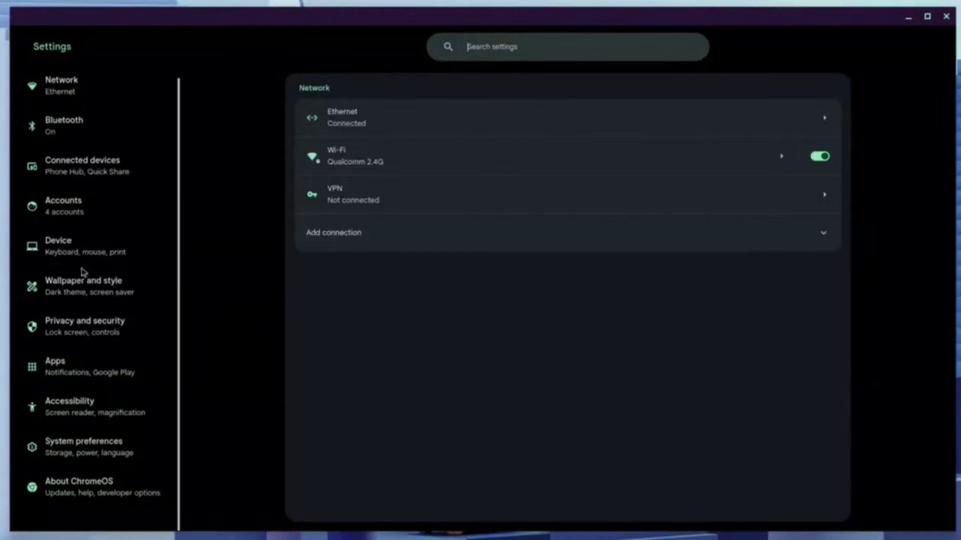
left_click(101, 492)
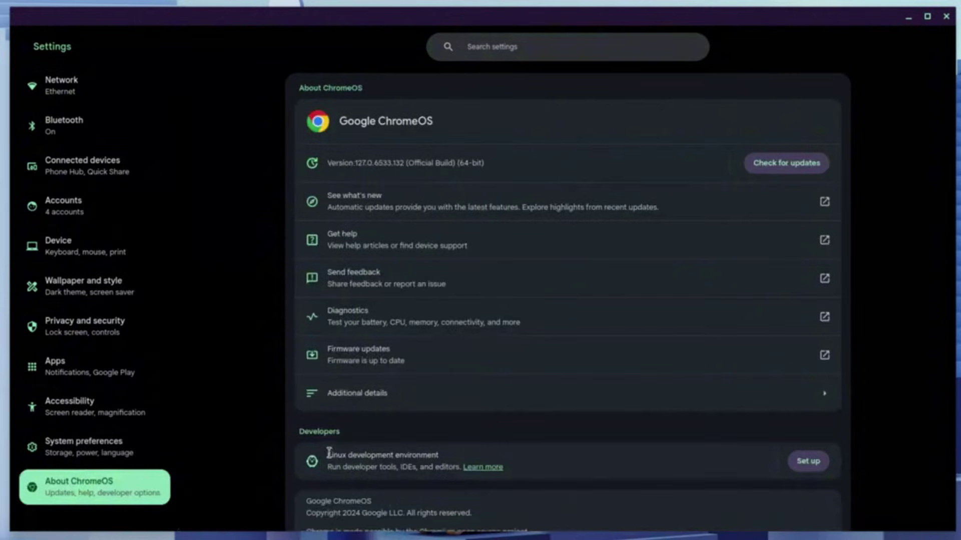
left_click_drag(329, 454, 449, 457)
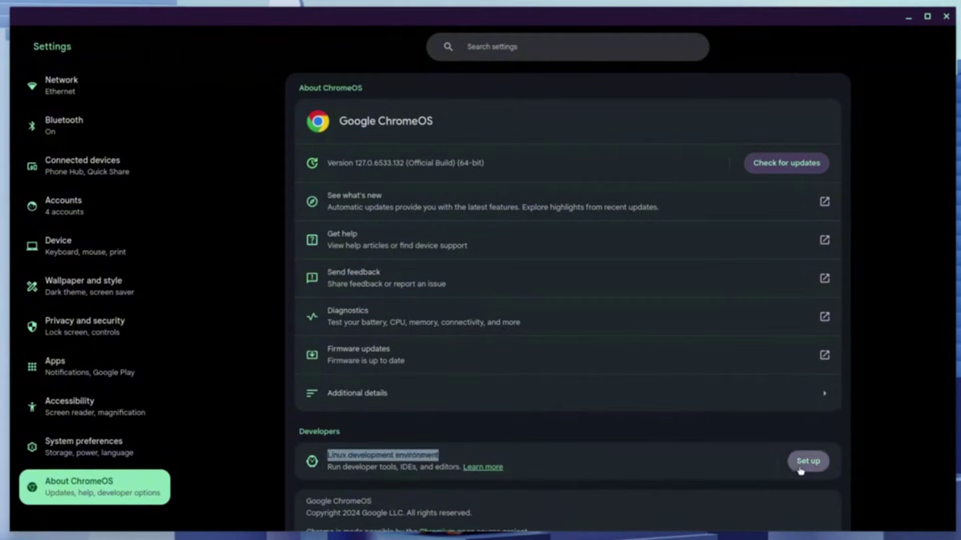
left_click(808, 469)
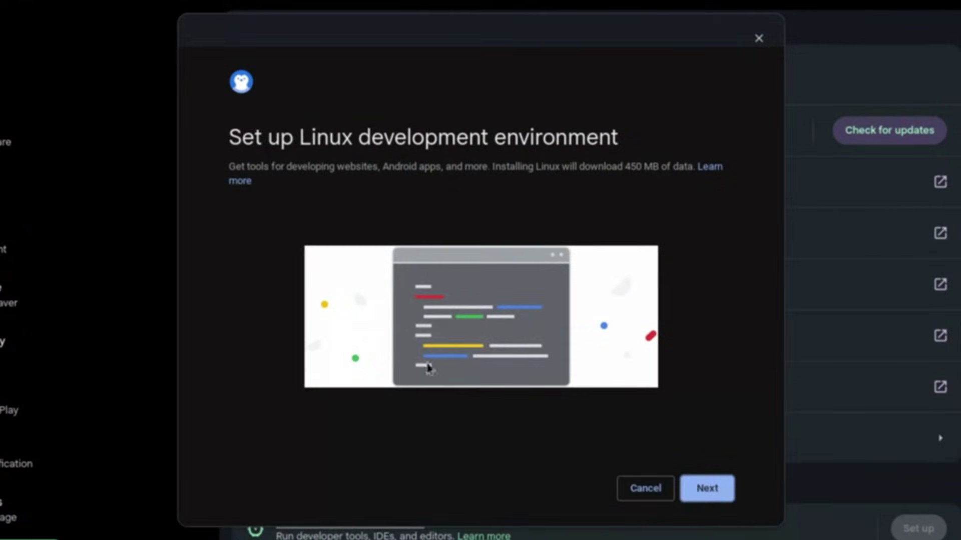
Enter a new Linux username and install with the recommended 10.0 GB disk size
left_click(706, 489)
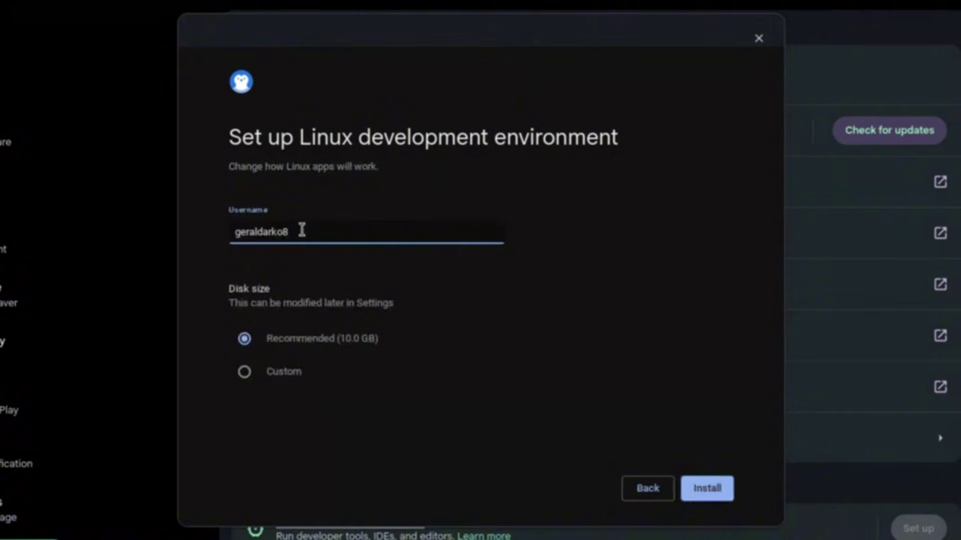
key("BackSpace")
key("BackSpace")
key("BackSpace")
key("BackSpace")
key("BackSpace")
key("BackSpace")
key("BackSpace")
key("BackSpace")
key("BackSpace")
key("BackSpace")
type("gd7")
left_click(699, 493)
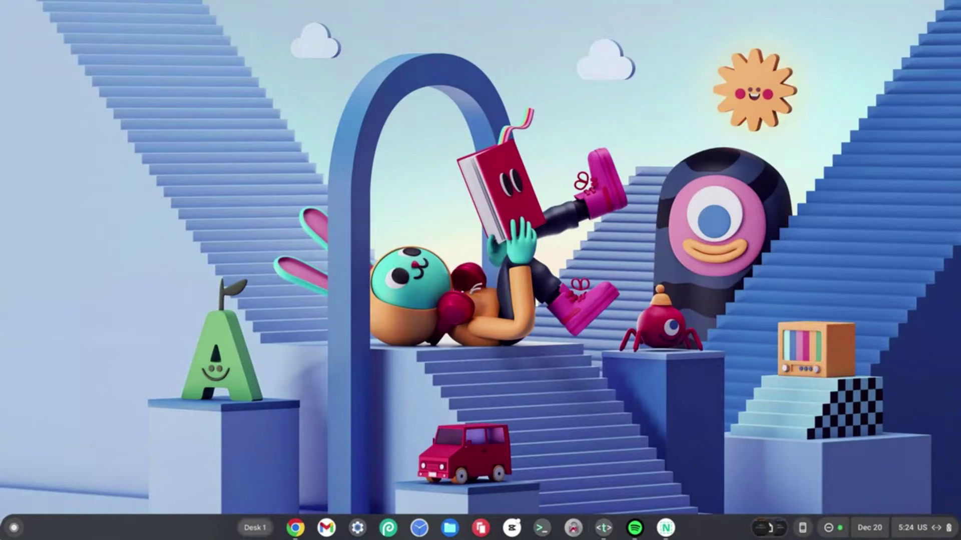
Launch the Terminal app from the launcher and open a shell in the penguin container
left_click(14, 528)
type("te")
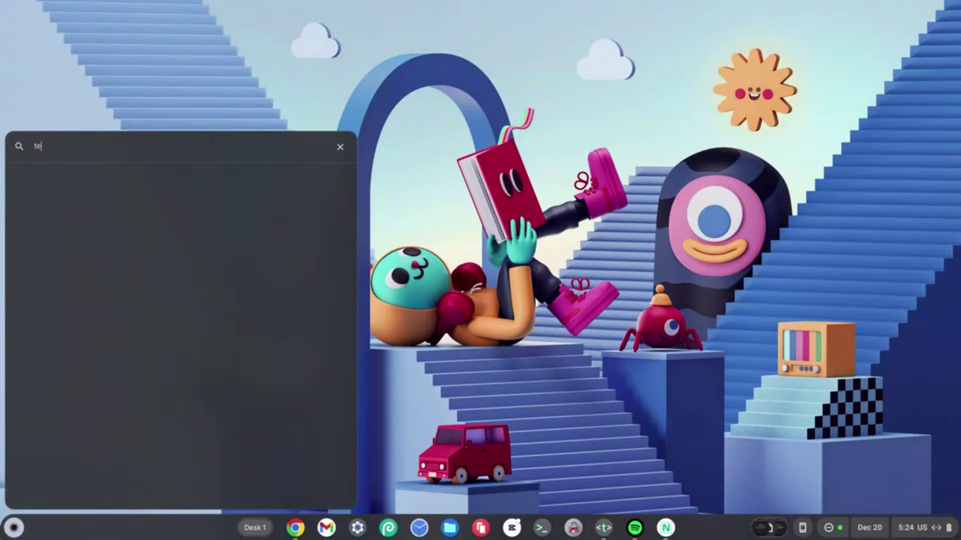
type("rminal")
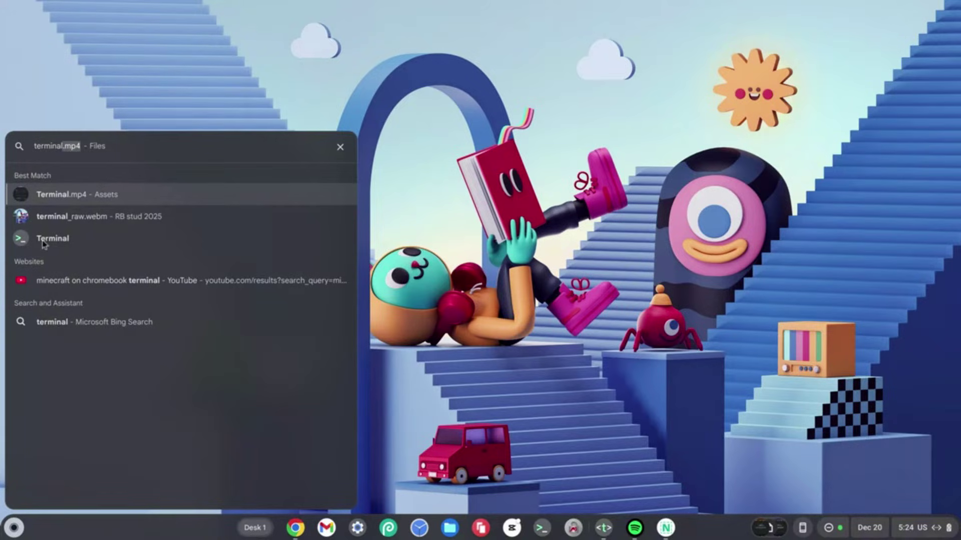
left_click(44, 244)
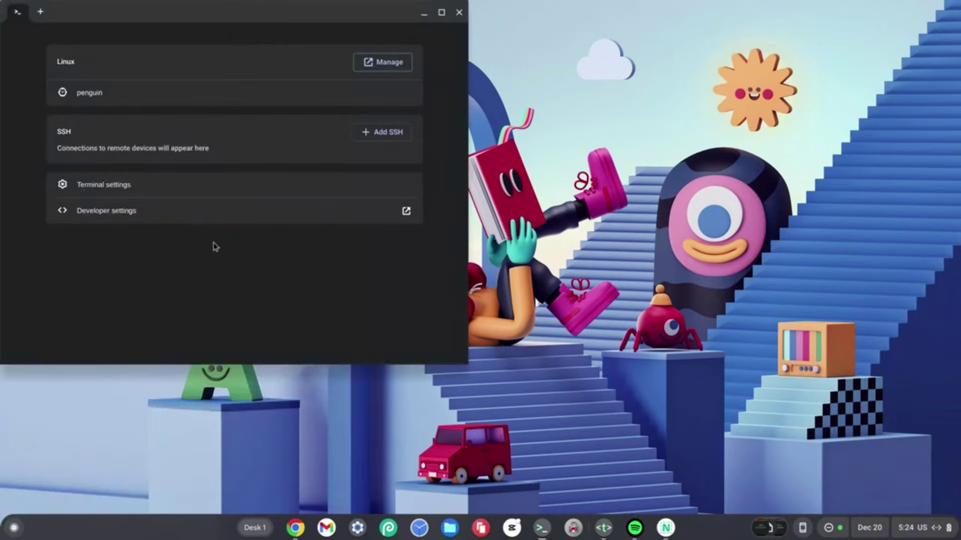
left_click(98, 99)
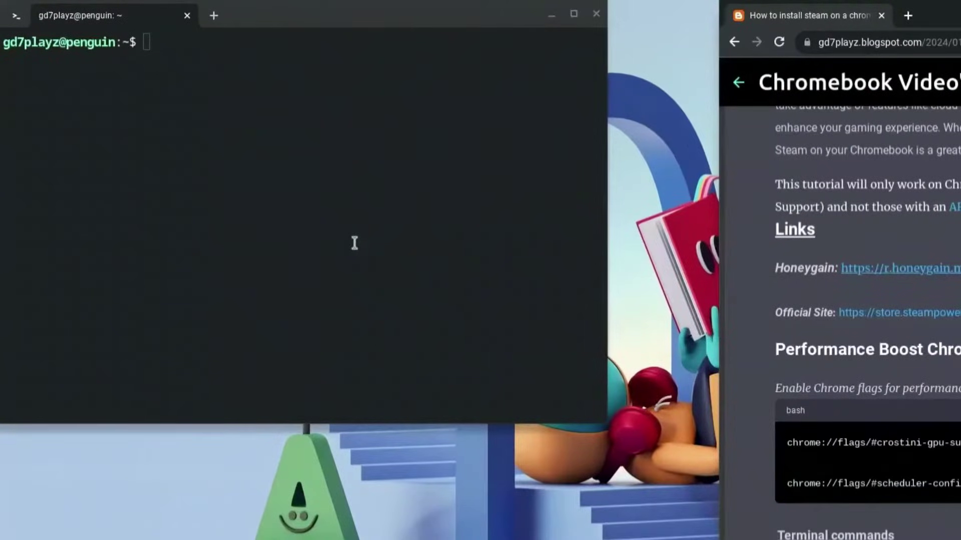
Check the Debian version (11.7) and run sudo dpkg --add-architecture i386
left_click(305, 177)
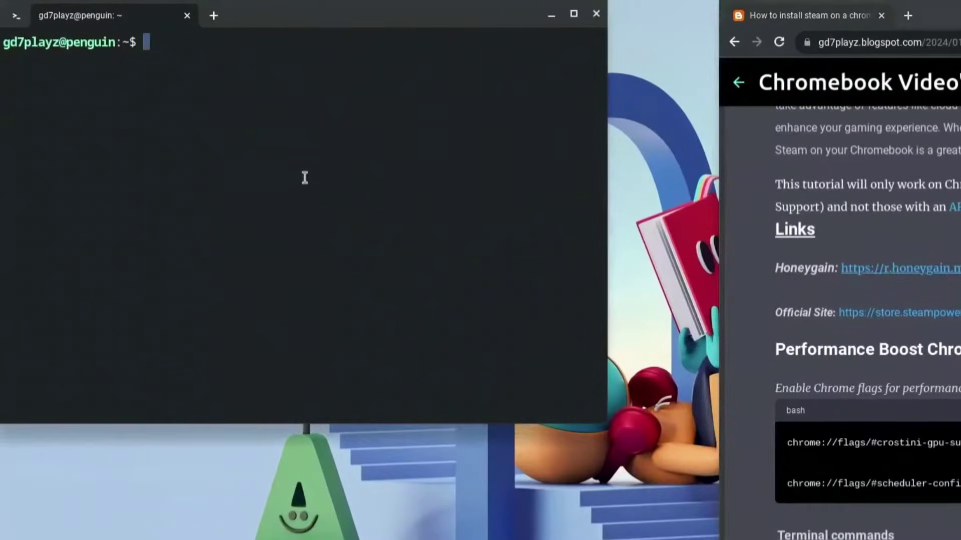
type("cat /etc/debia")
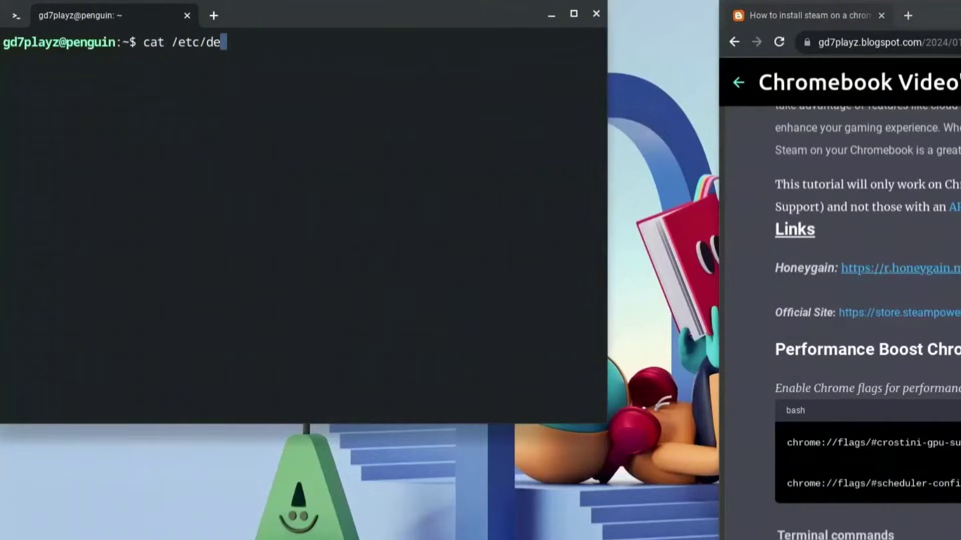
key("BackSpace")
type("bian_version")
key("Return")
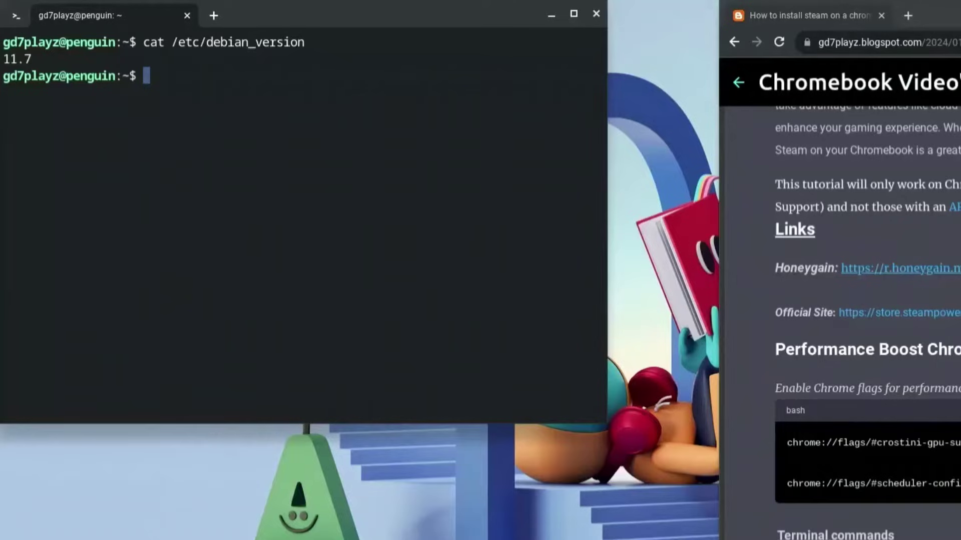
type("sudo dpkg")
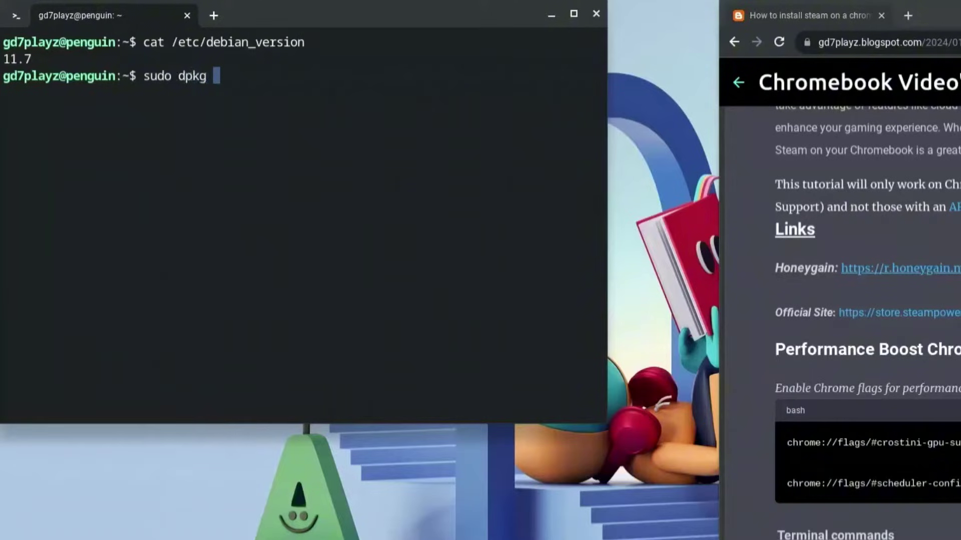
type(" --add-architecture")
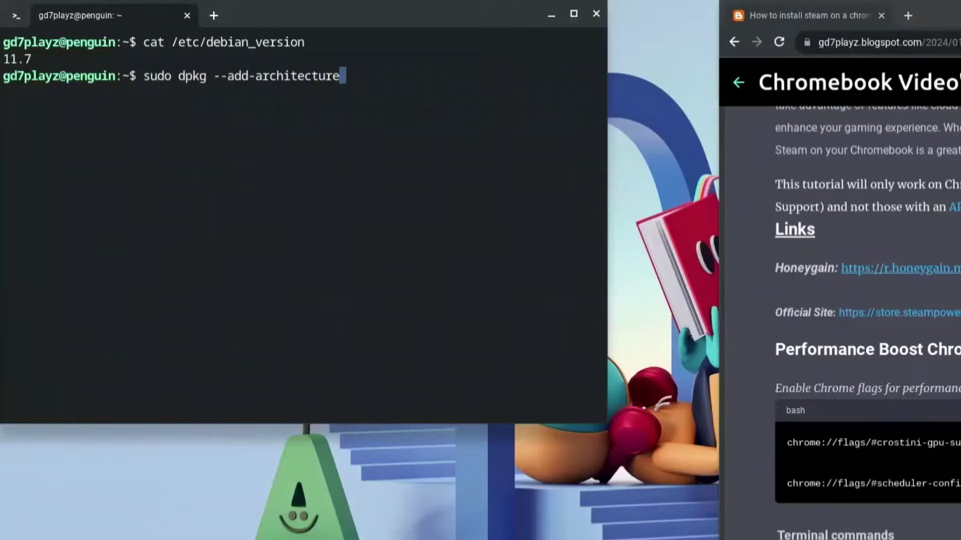
type(" i386")
key("Return")
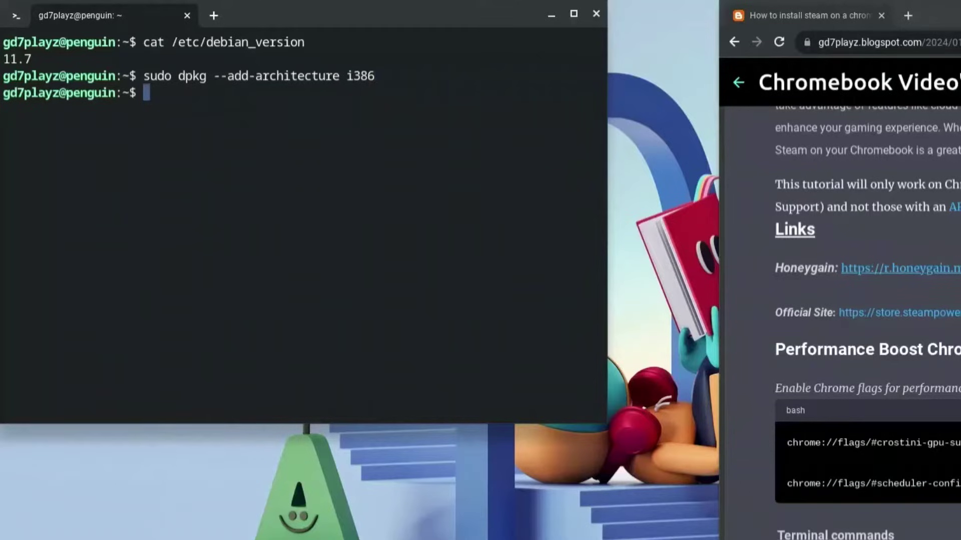
Run sudo apt update and sudo apt upgrade, confirming the 82-package upgrade with y
type("sudo apt update")
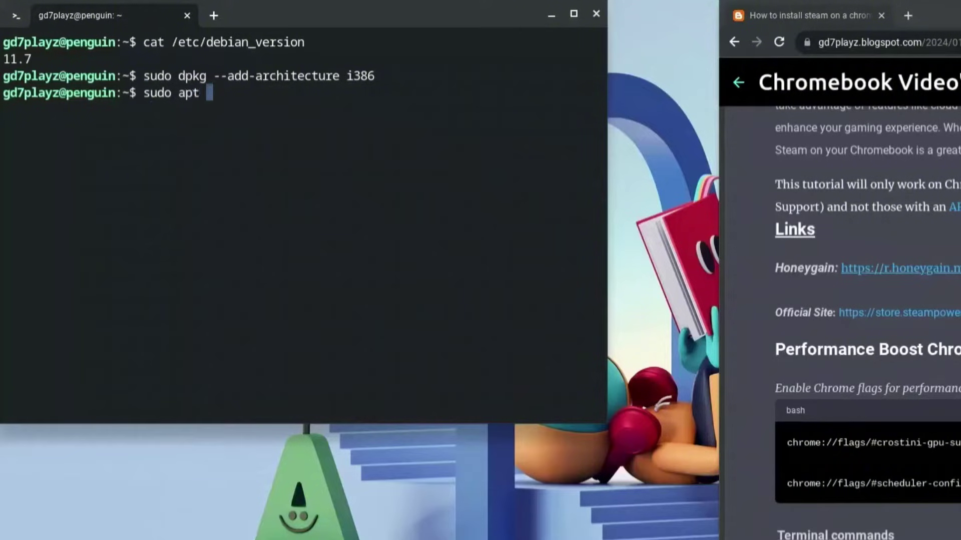
key("Return")
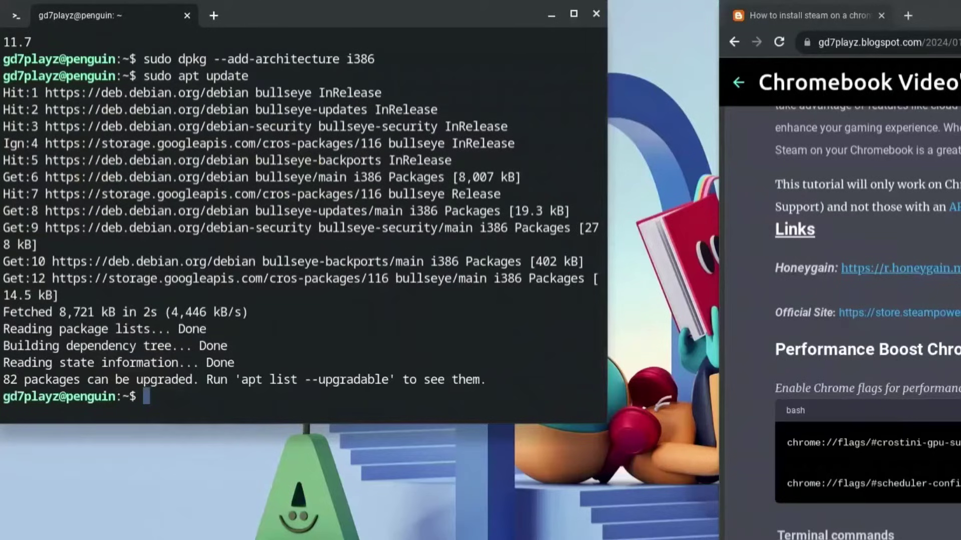
type("sudo apt")
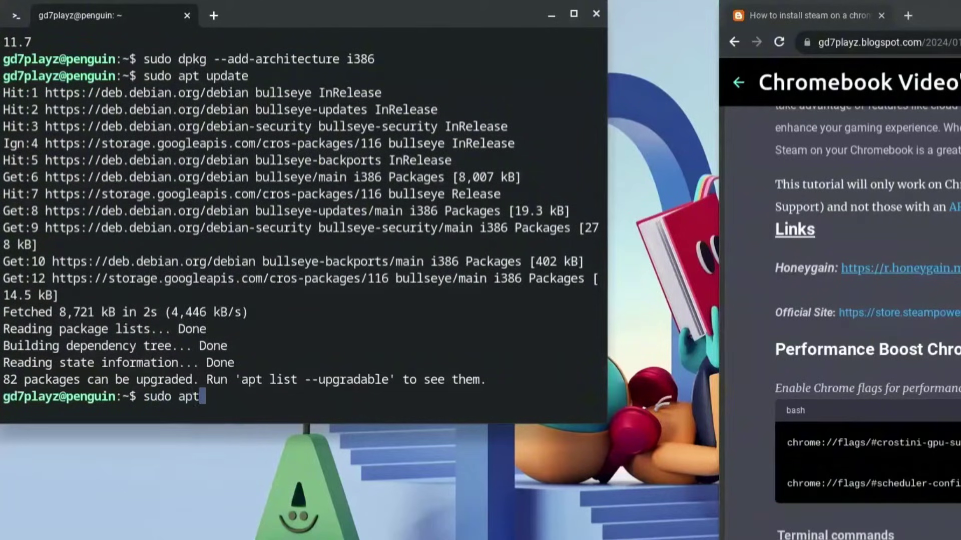
type(" upgrade")
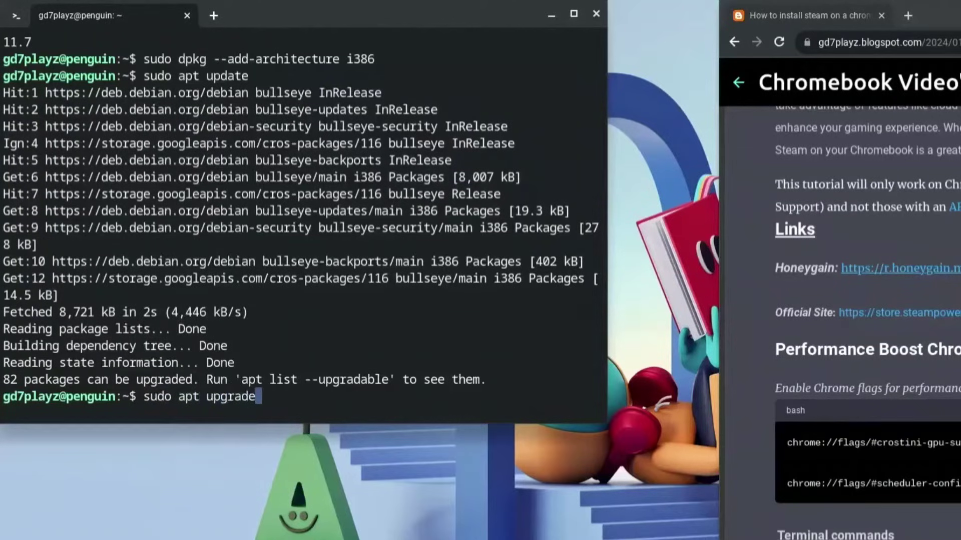
key("Return")
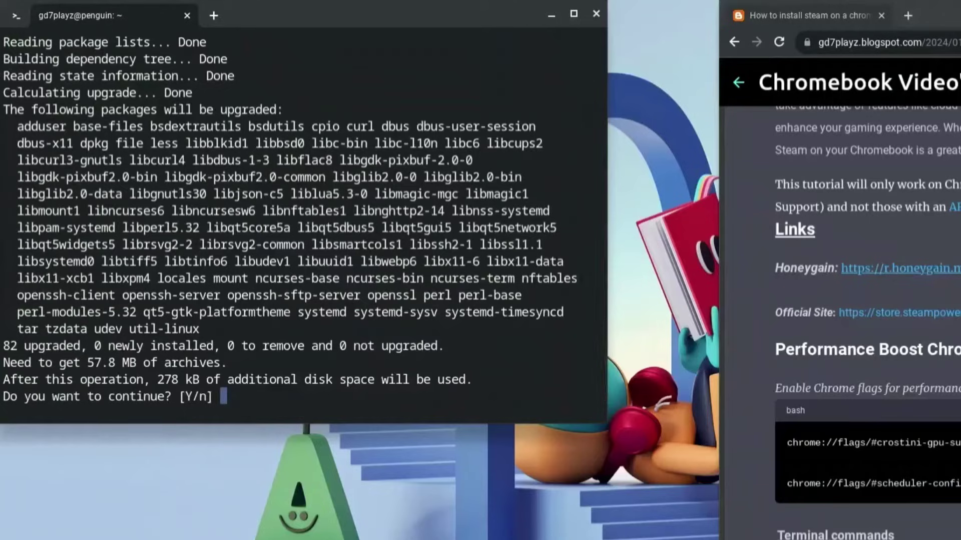
type("y")
key("Return")
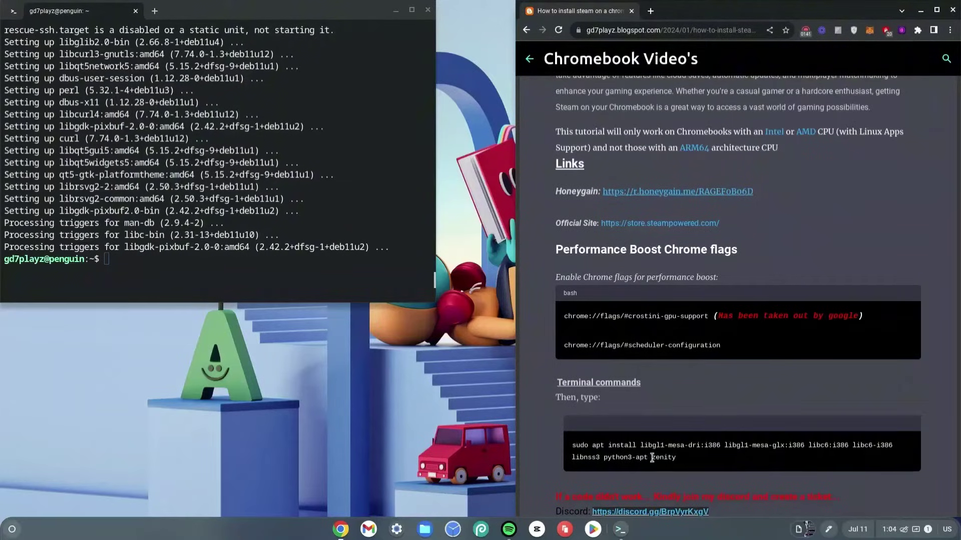
left_click_drag(676, 457, 569, 446)
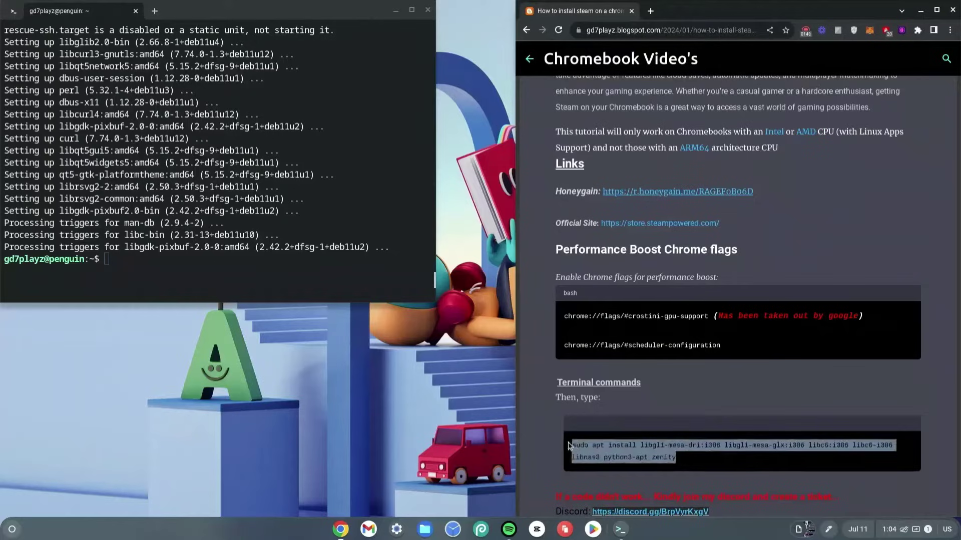
Paste and run the guide's sudo apt install command, confirming the 242 new packages
right_click(329, 273)
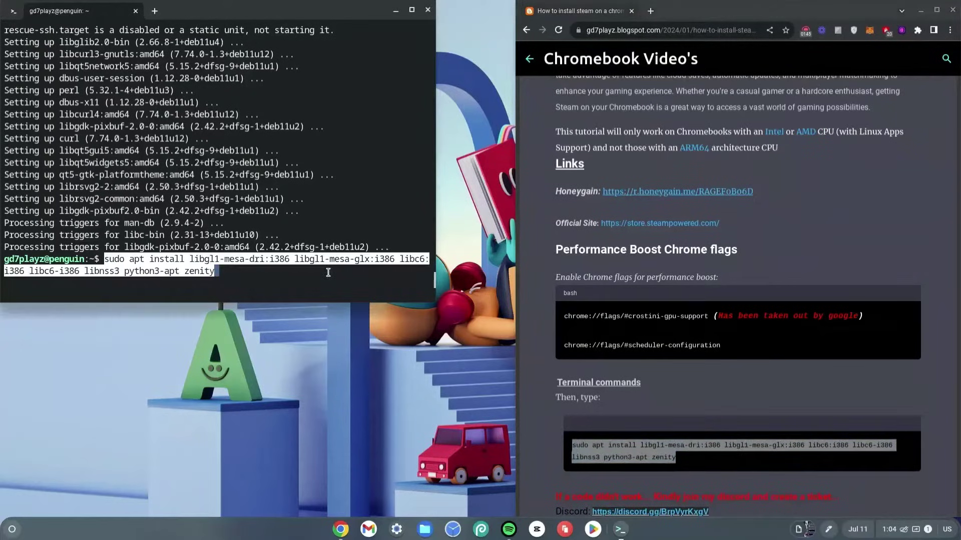
key("Return")
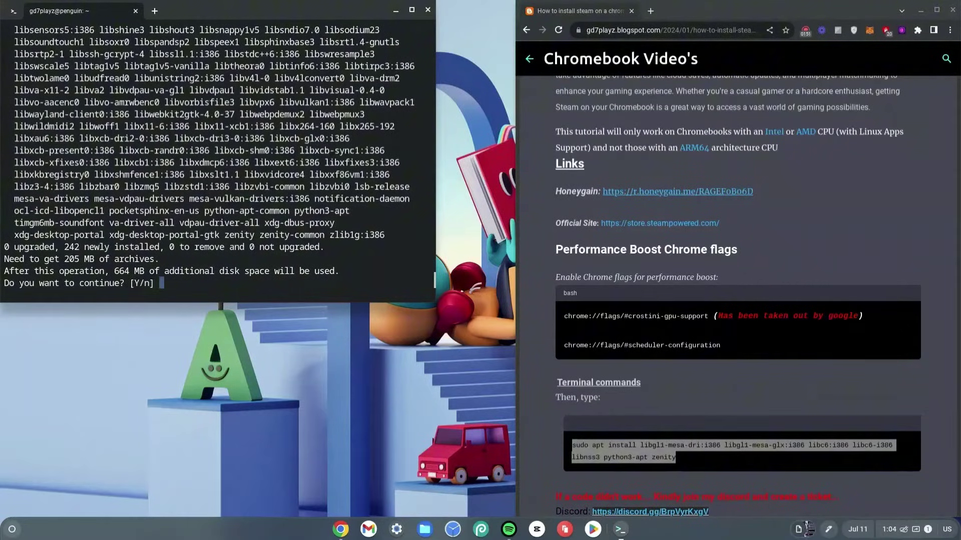
type("y")
key("Return")
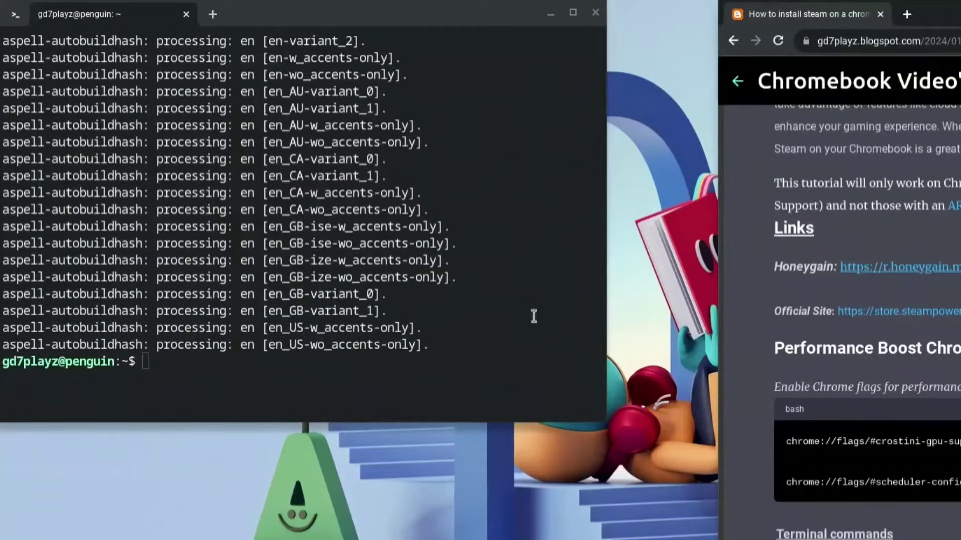
left_click(495, 365)
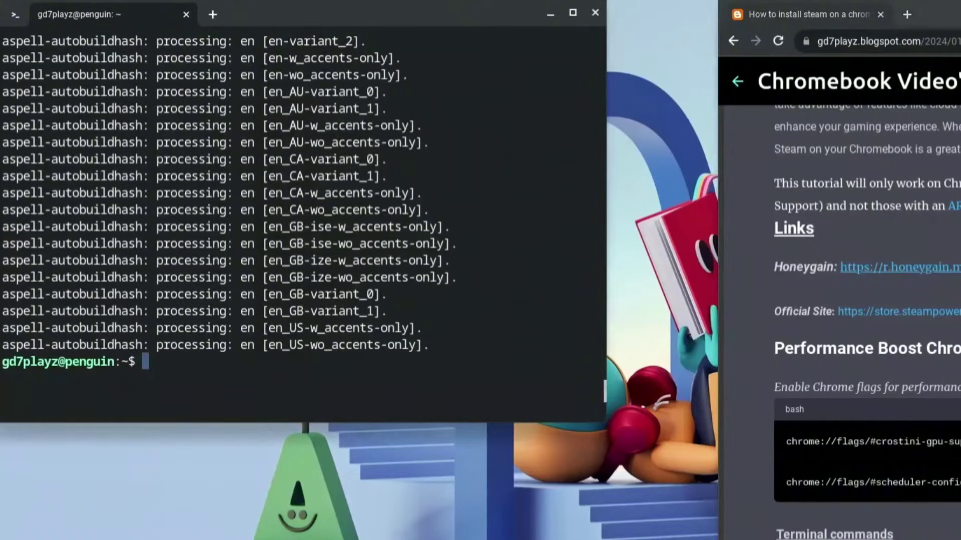
Install the Steam package with sudo dpkg -i steam.deb
type("sduo")
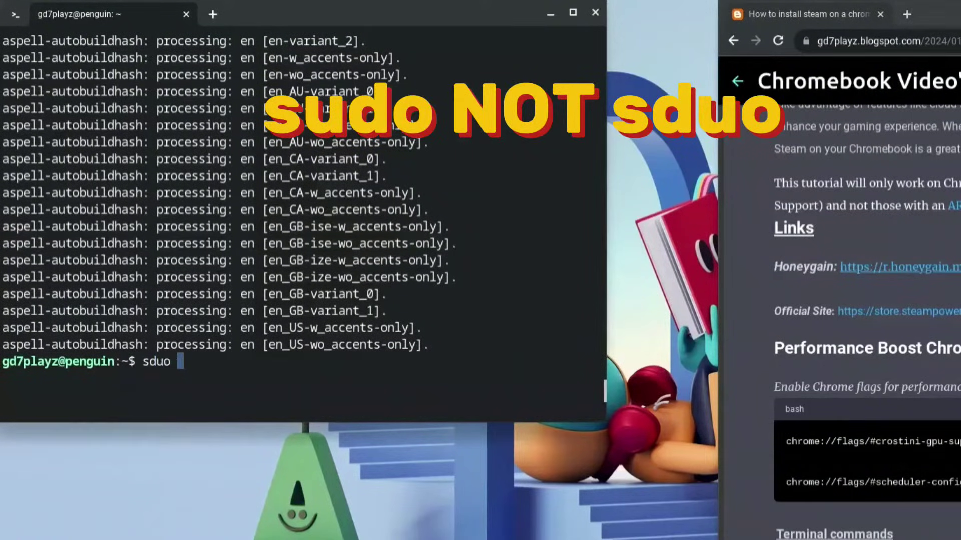
type(" dpkg")
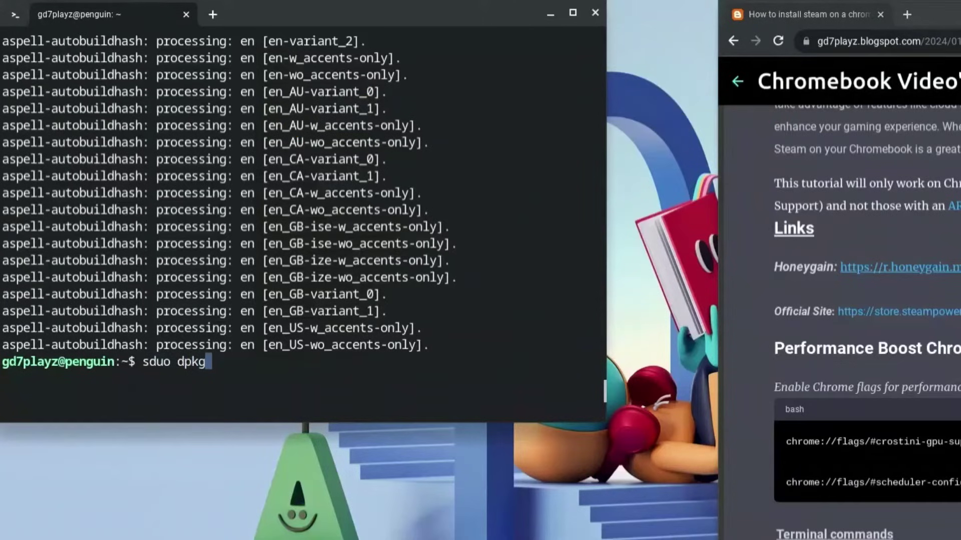
type(" -i")
type("steam.")
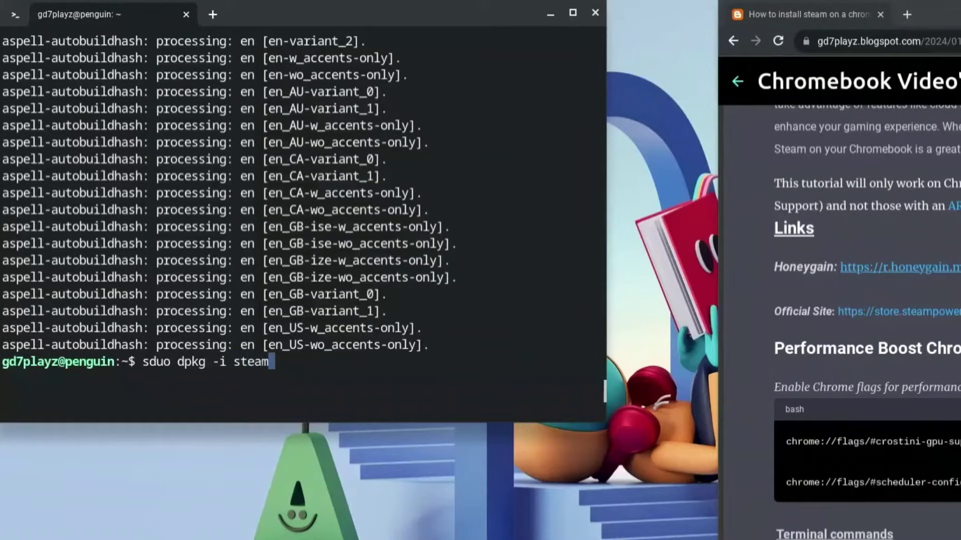
type("deb")
key("Return")
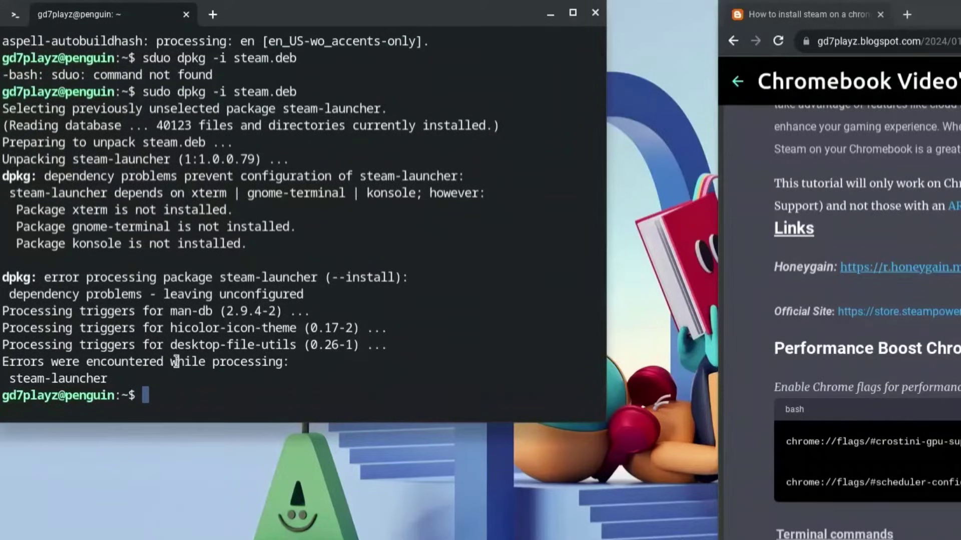
Run sudo apt --fix-broken install and confirm installing xterm and its dependencies
type("sudo apt")
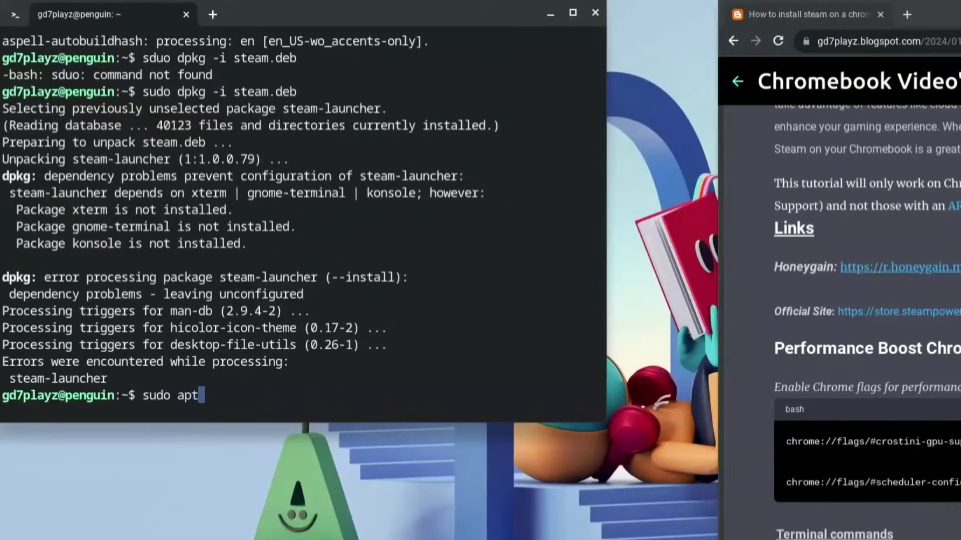
type(" --fix-broken")
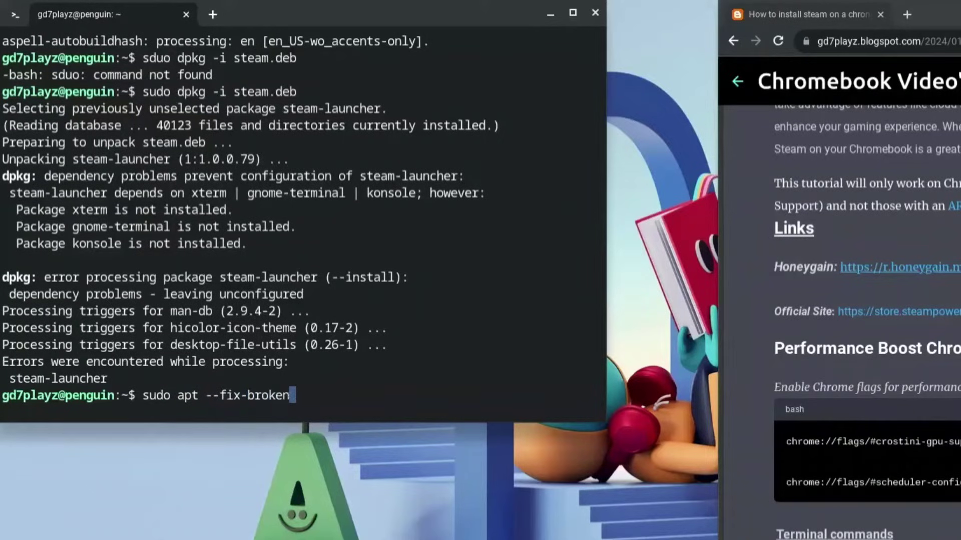
type(" insta")
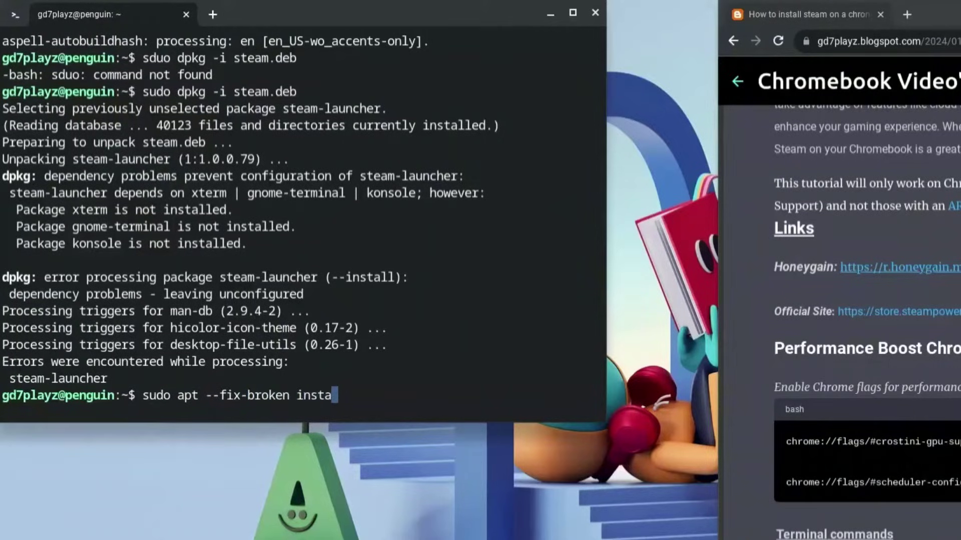
type("ll")
key("Return")
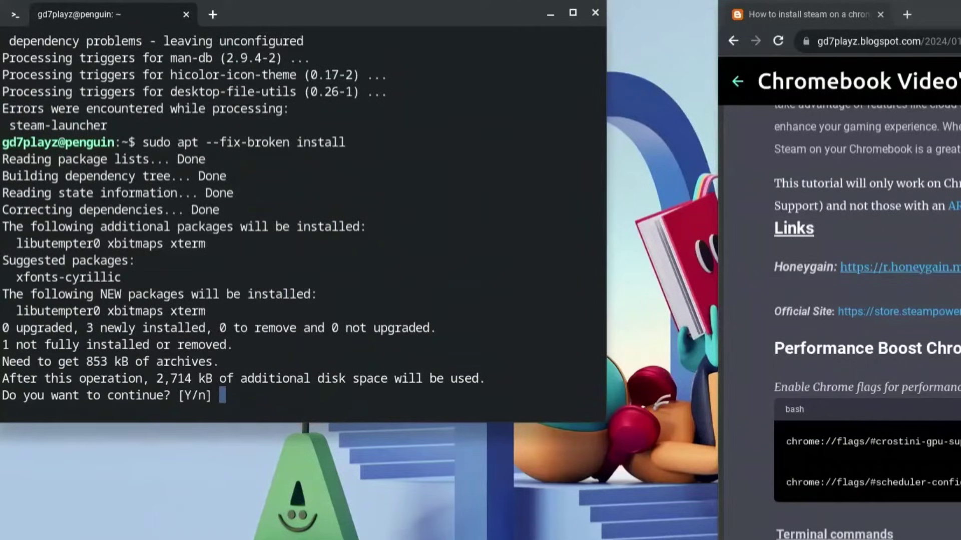
type("y")
key("Return")
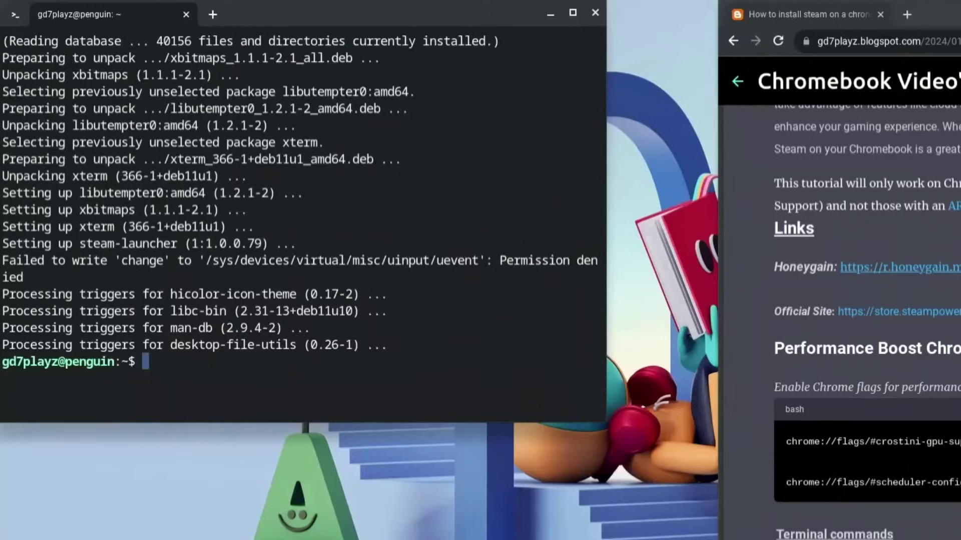
Reinstall with sudo dpkg -i steam.deb and type the launch command steam fixedvblank_mode=0
type("sudo dpkg -i ")
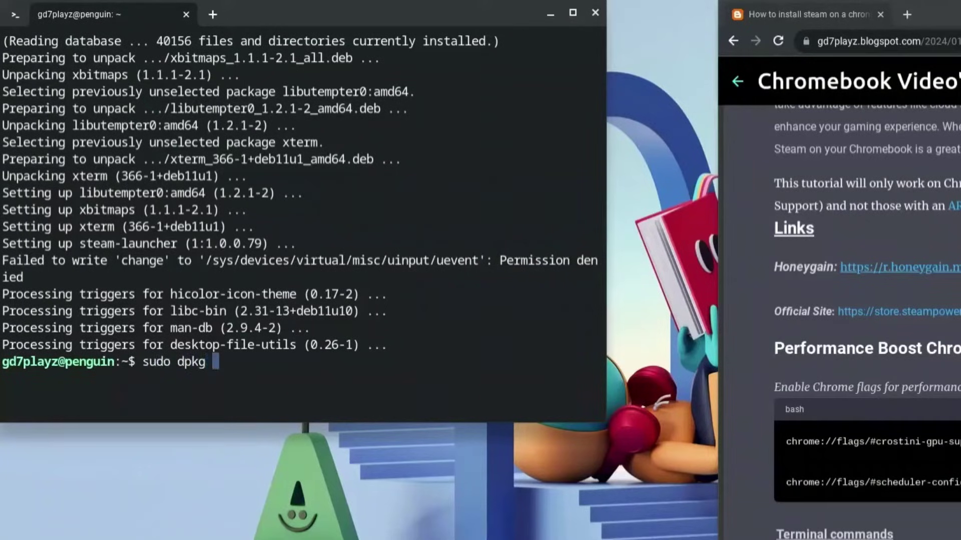
type("steam.deb")
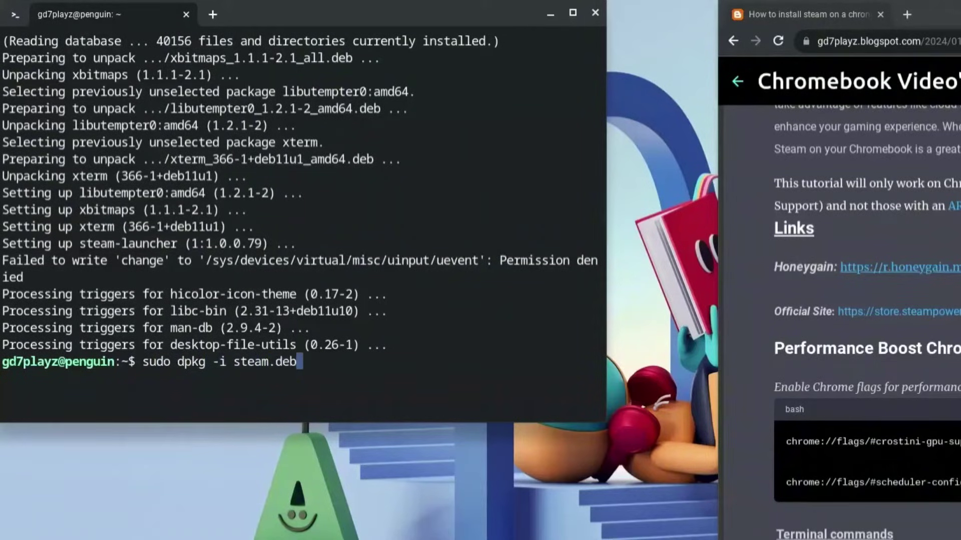
key("Return")
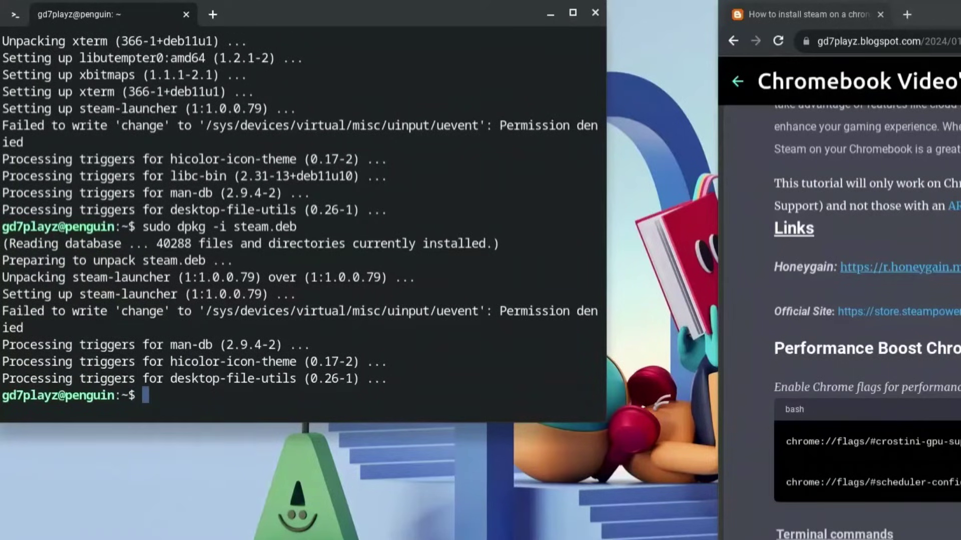
type("steam ")
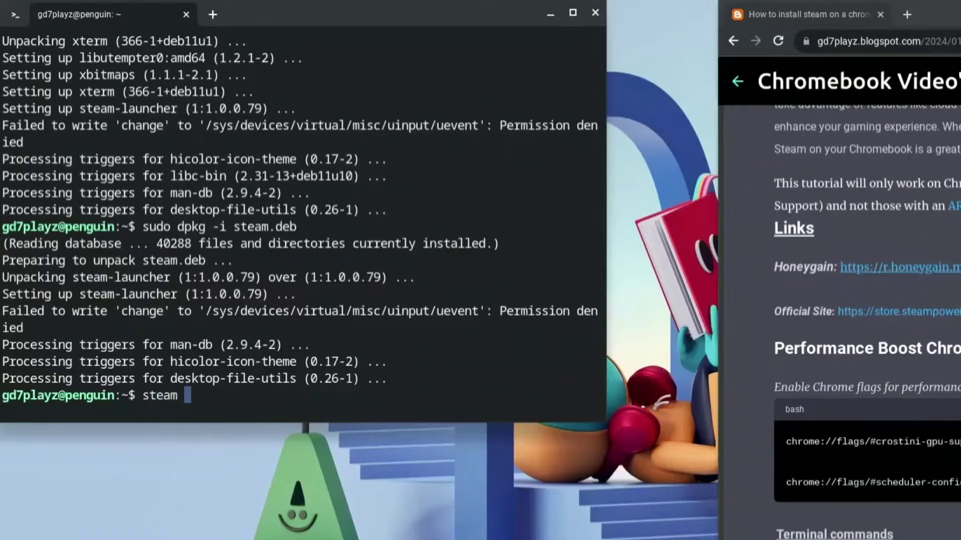
type("fixedv")
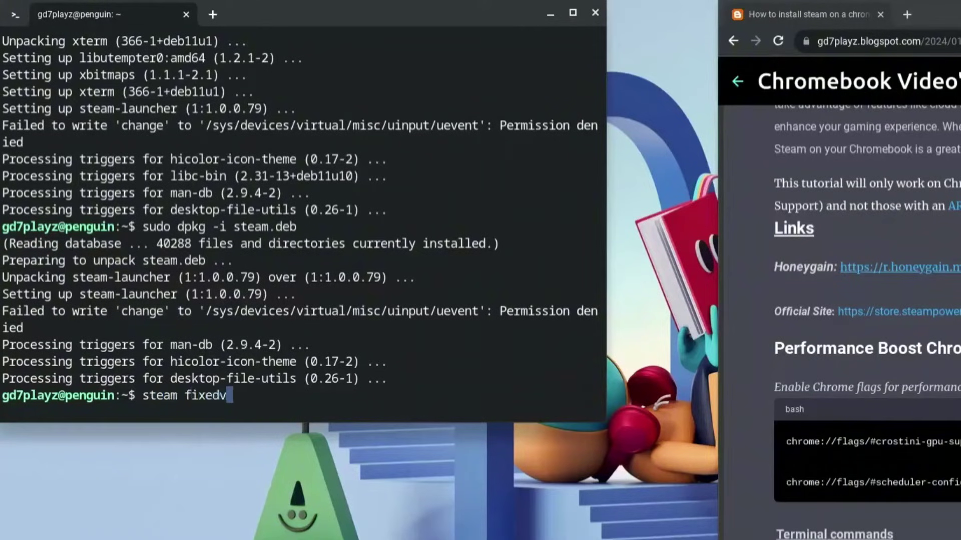
type("blank_mode")
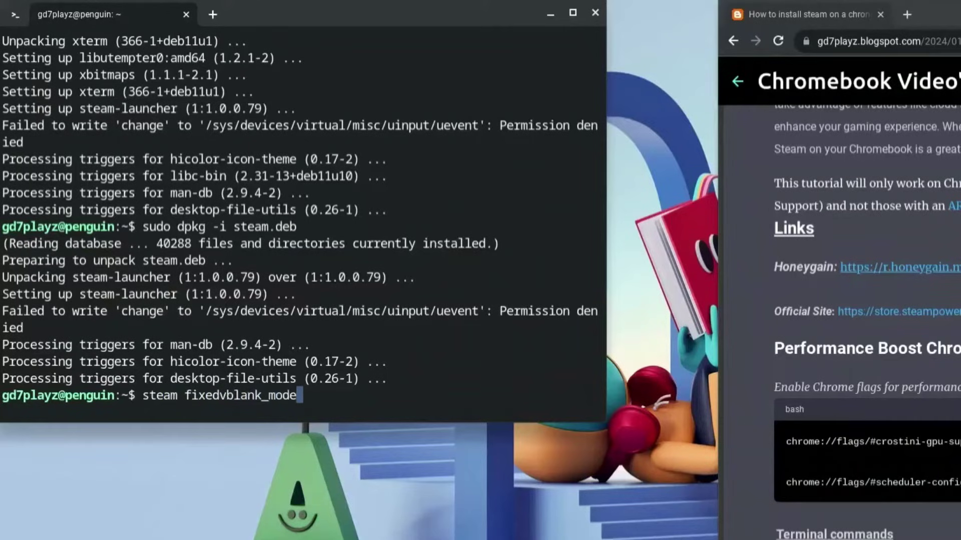
type("=0")
Run steam fixedvblank_mode=0 and approve the package list update and the 113-package install
key("Return")
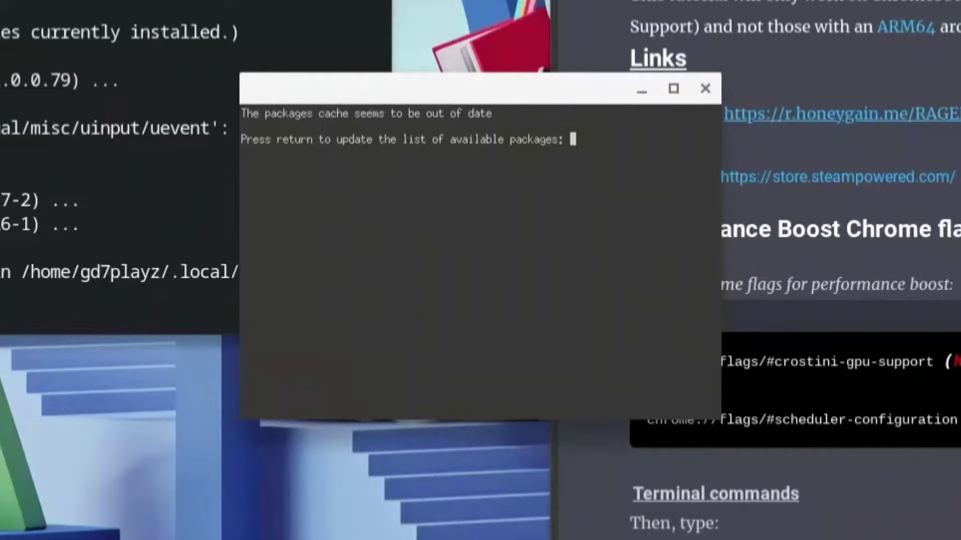
key("Return")
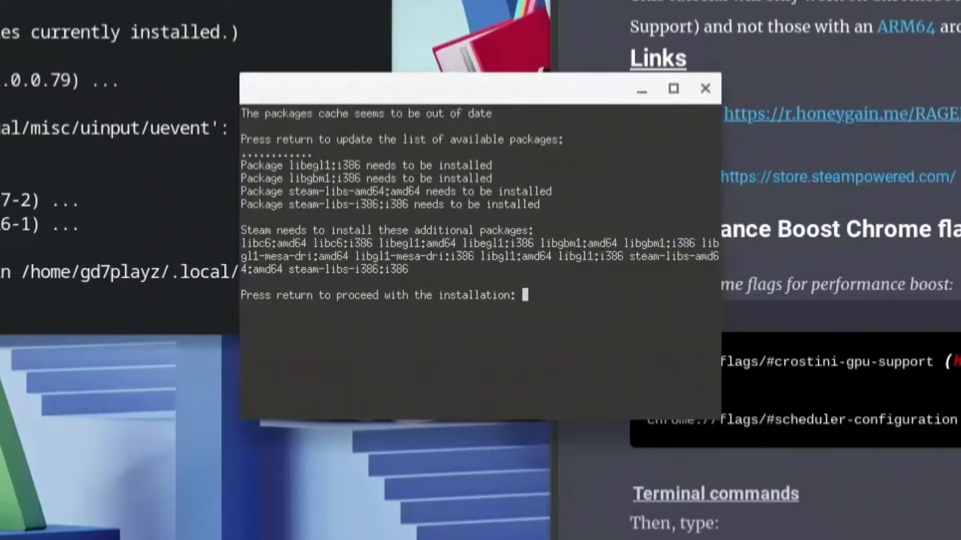
key("Return")
type("y")
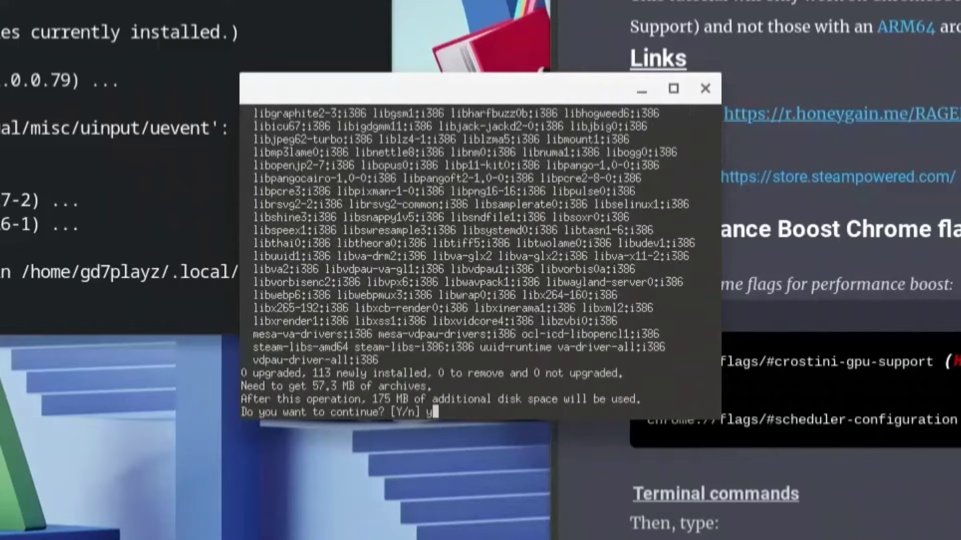
key("Return")
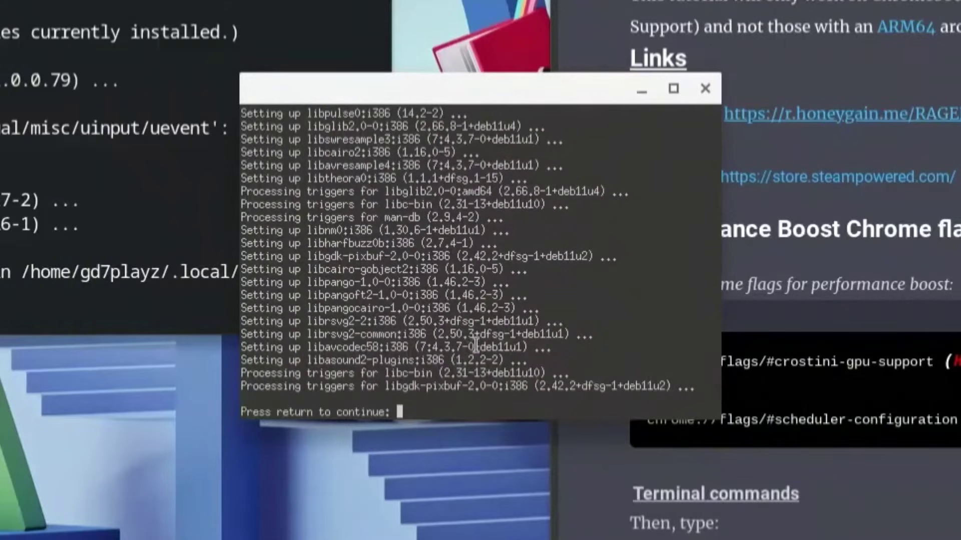
key("Return")
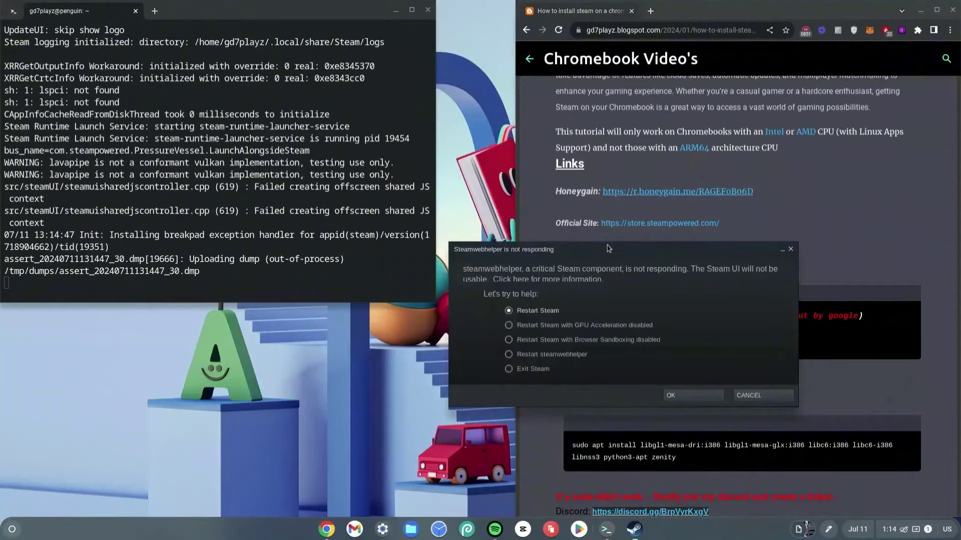
Choose Restart Steam in the steamwebhelper not responding warning, then toggle the app launcher
left_click_drag(582, 251, 513, 252)
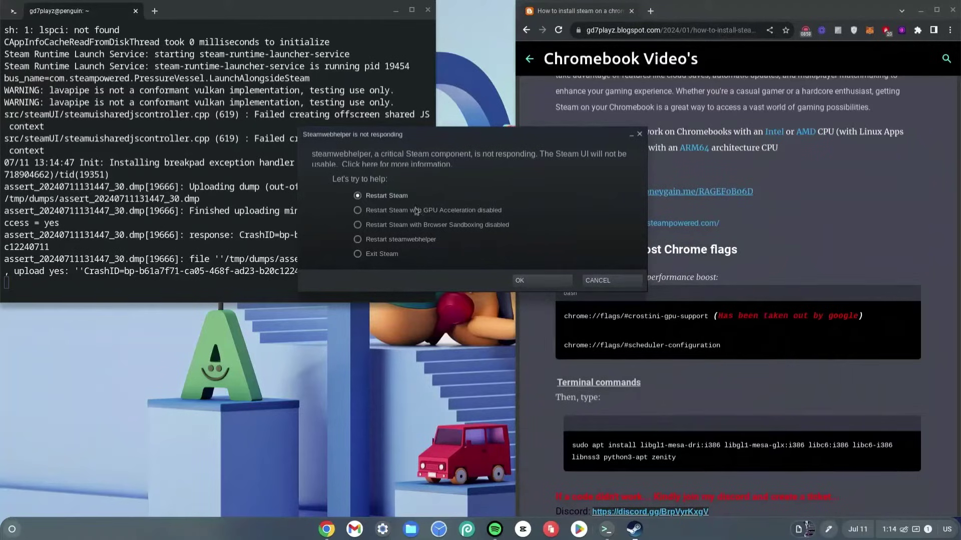
left_click(523, 280)
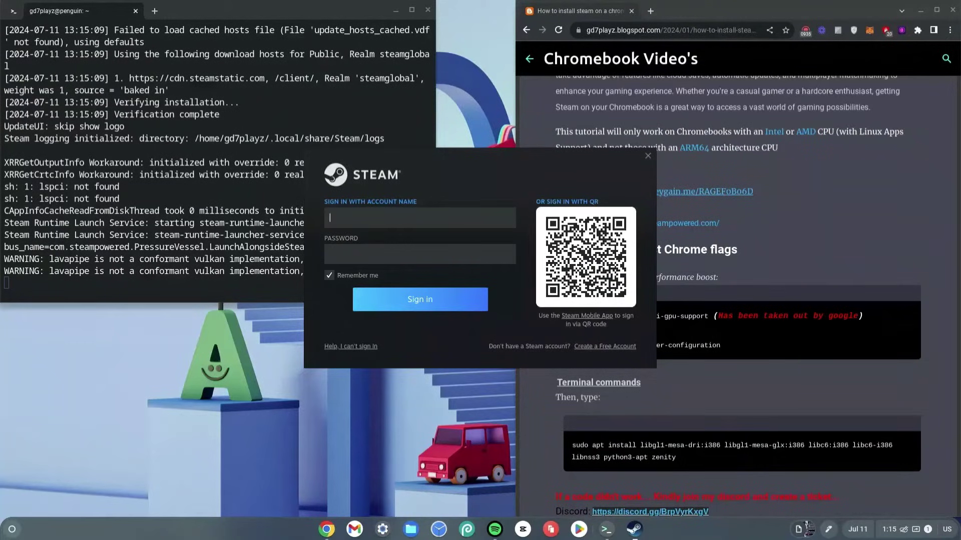
left_click(12, 530)
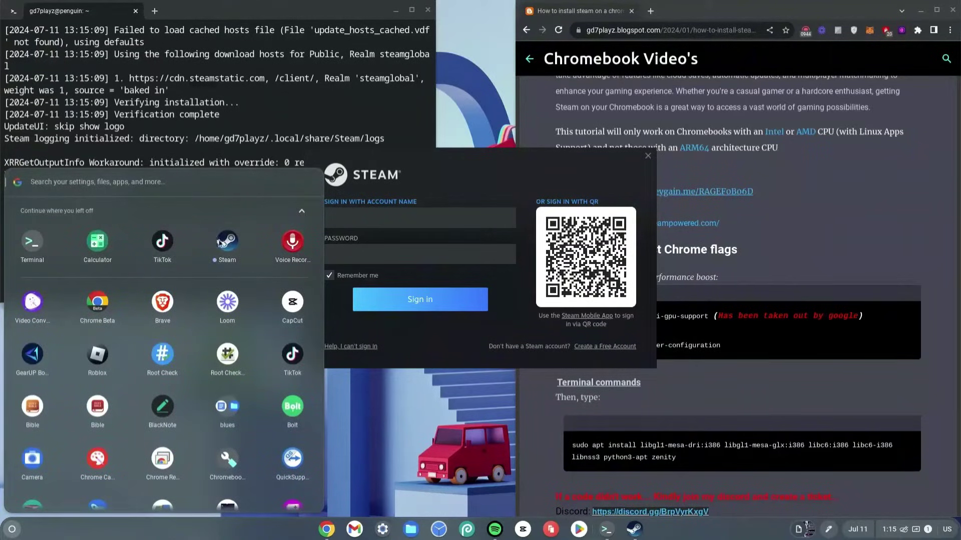
left_click(504, 298)
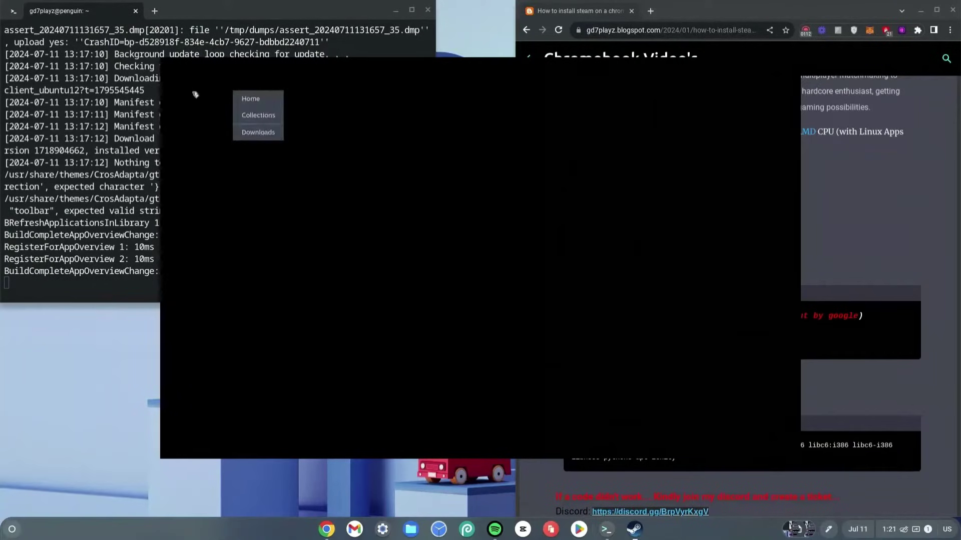
Switch off 'Enable GPU accelerated rendering in web views' in Interface settings and restart Steam
mouse_move(362, 88)
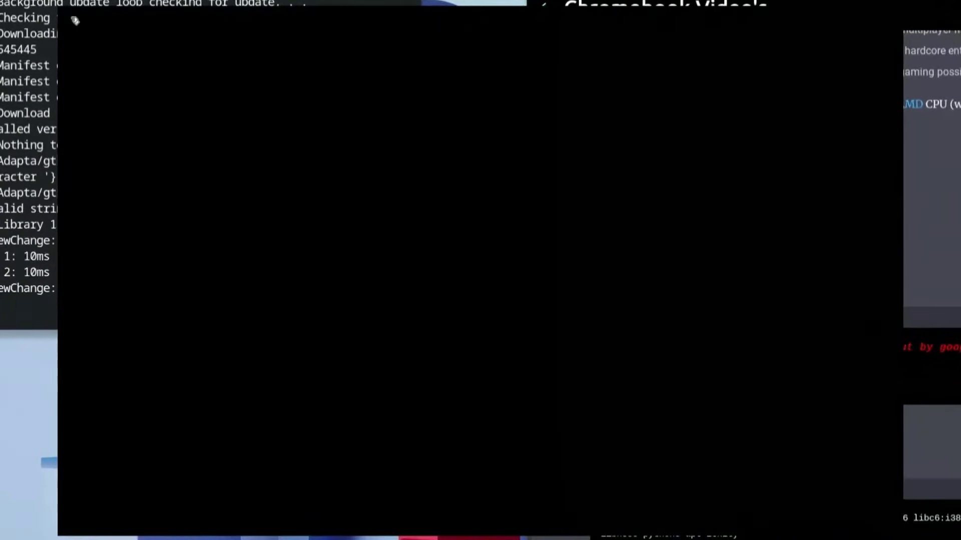
left_click(75, 20)
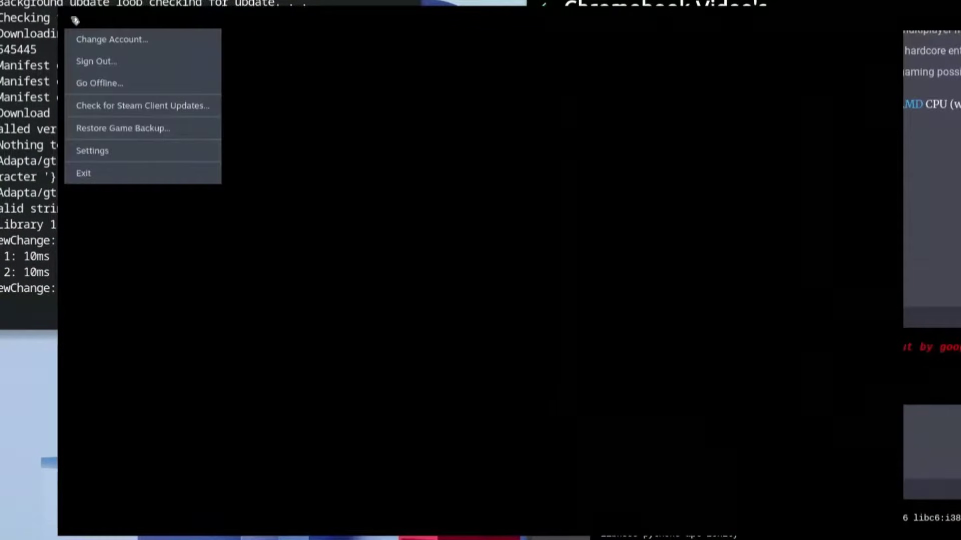
left_click(94, 152)
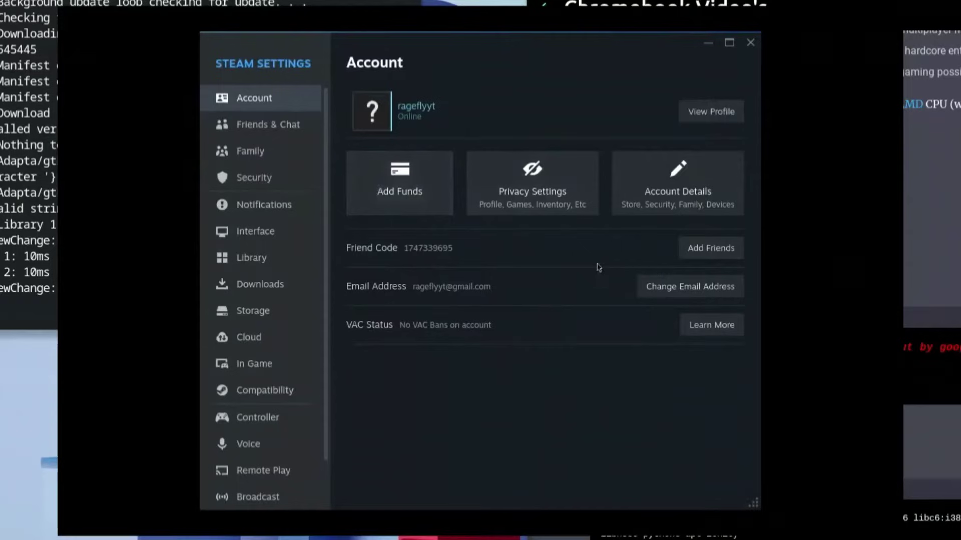
left_click(256, 236)
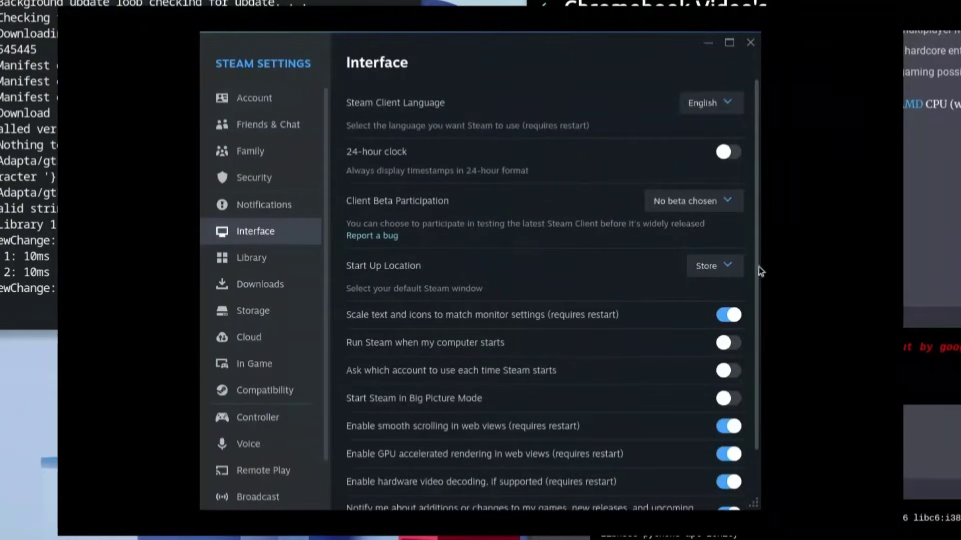
scroll(650, 370, "down", 2)
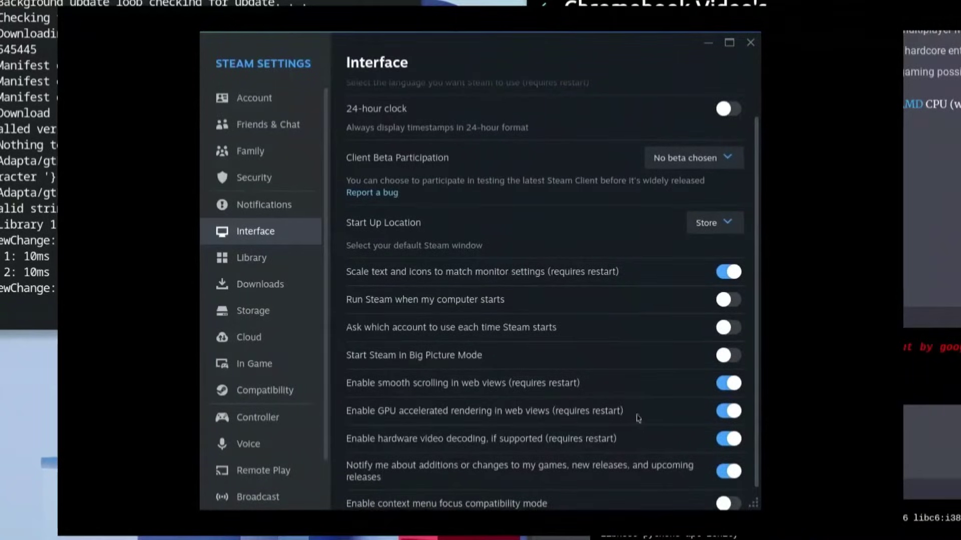
left_click(732, 413)
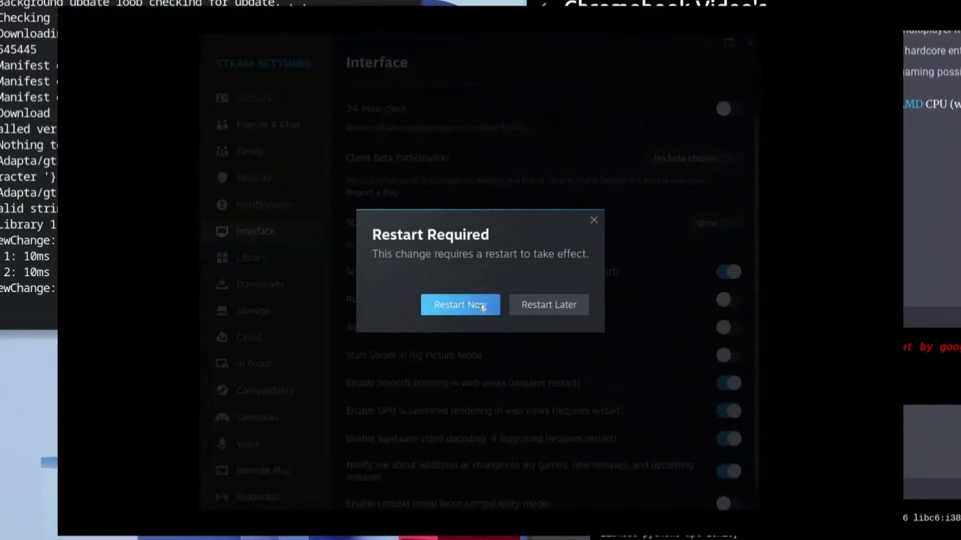
left_click(481, 307)
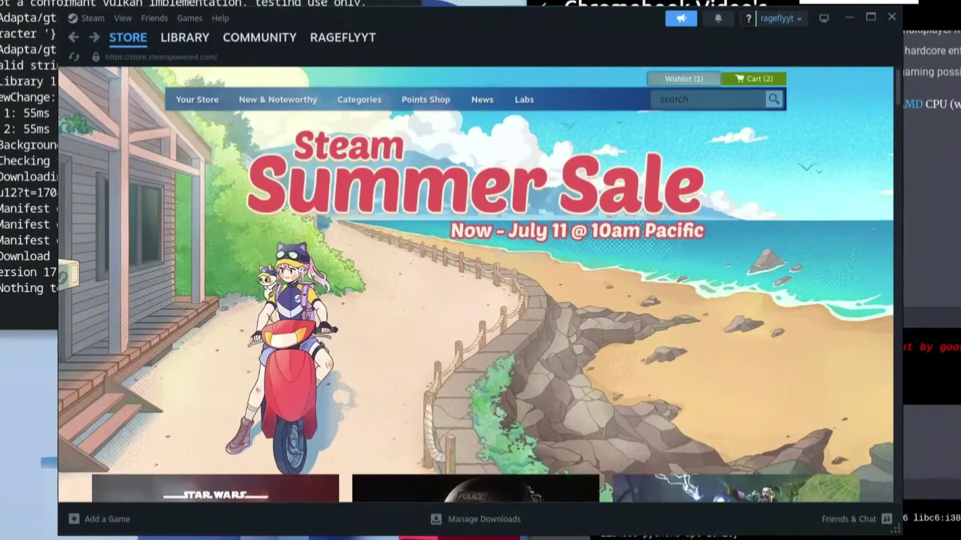
Search the store for 'underway' and open the Underway suggestion
left_click(731, 102)
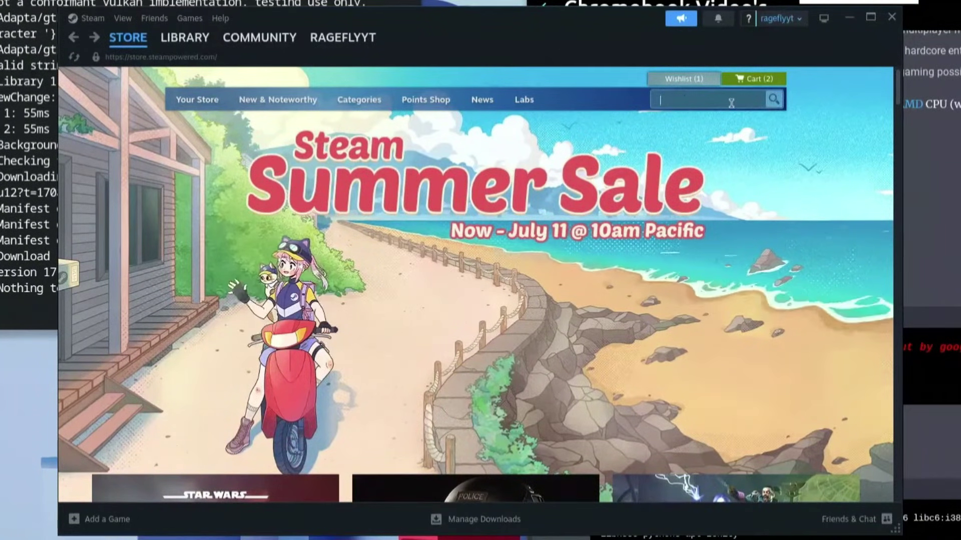
type("underwa")
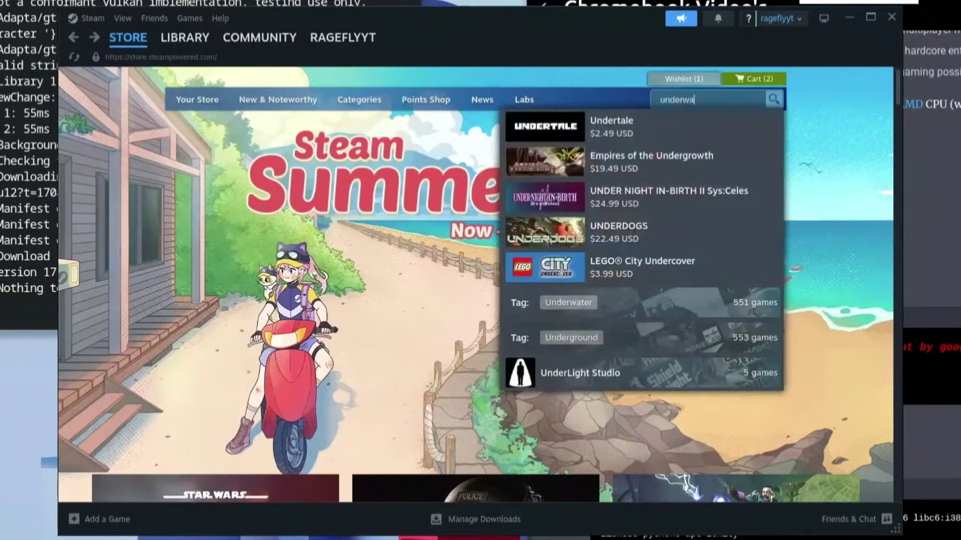
type("y")
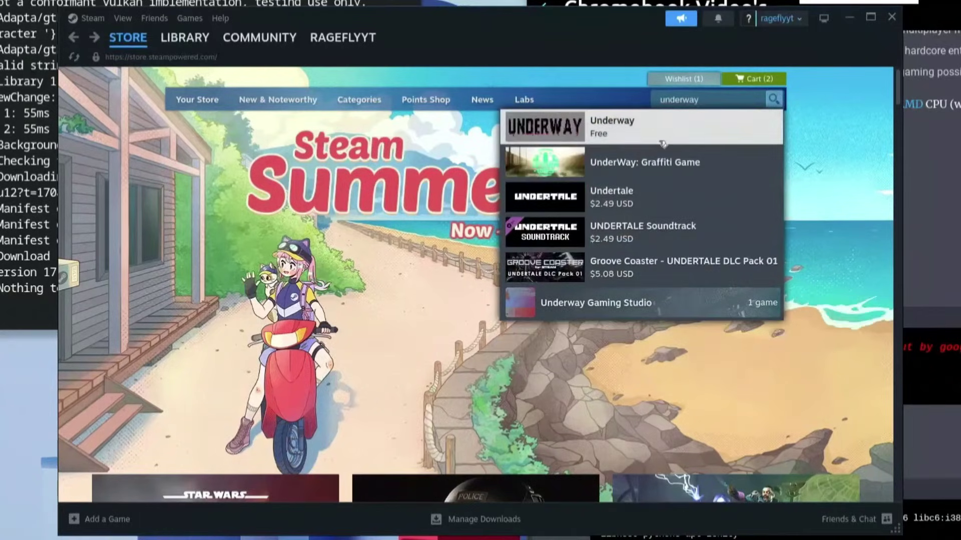
left_click(648, 133)
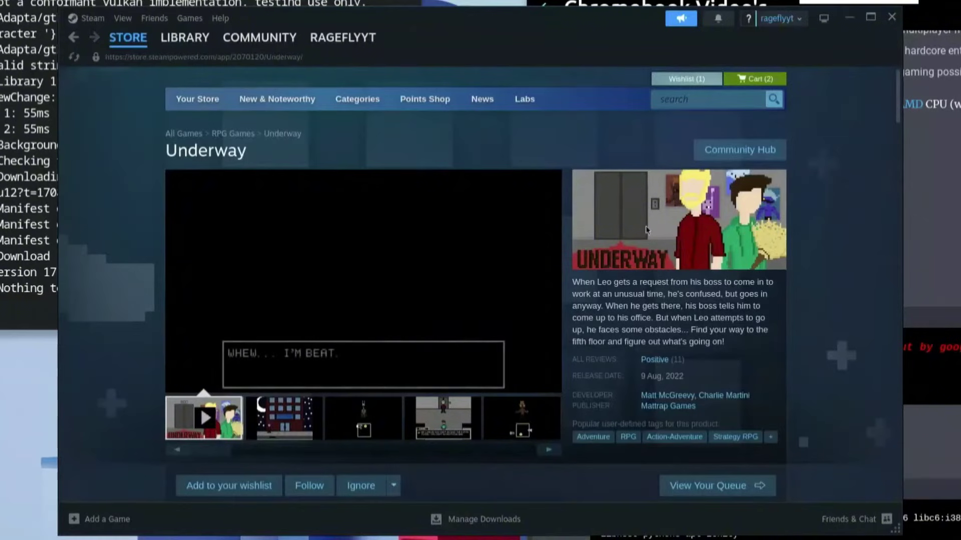
Try Play Game for Underway and close the Invalid platform error
left_click_drag(899, 96, 895, 131)
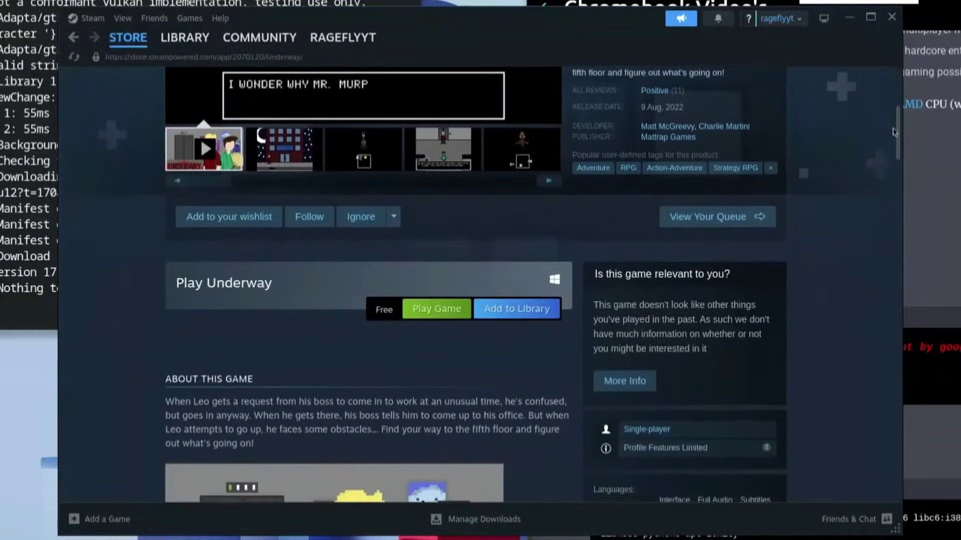
left_click(444, 310)
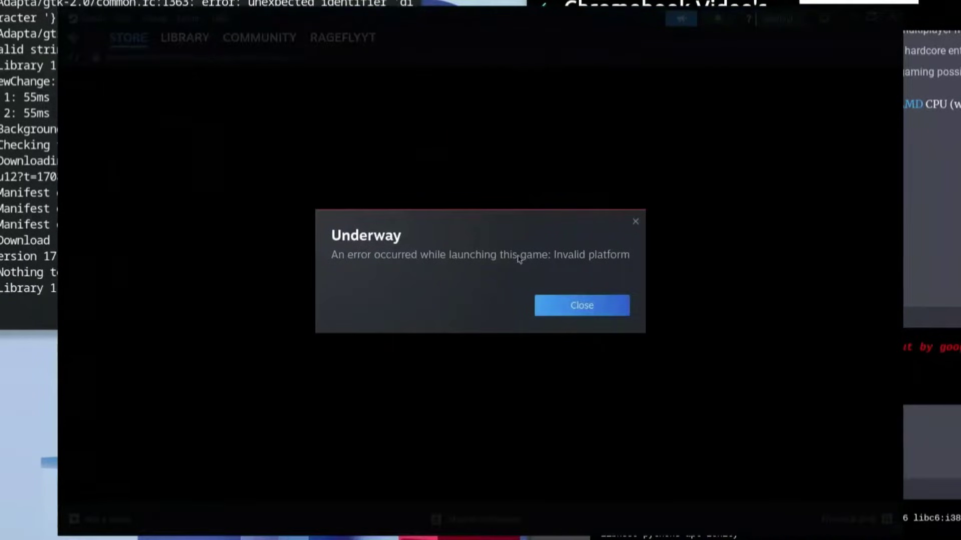
left_click(589, 309)
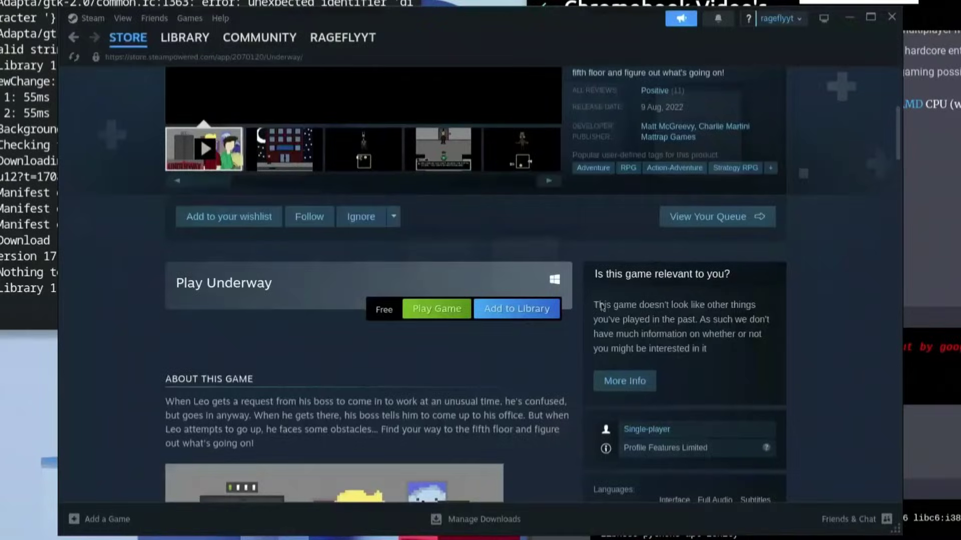
Add Underway to the library and acknowledge the confirmation
left_click(534, 310)
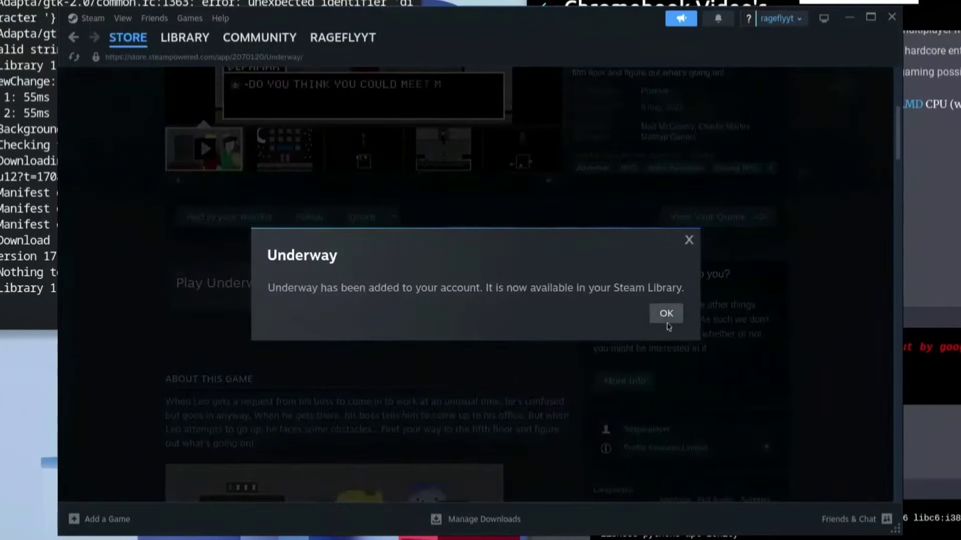
left_click(666, 316)
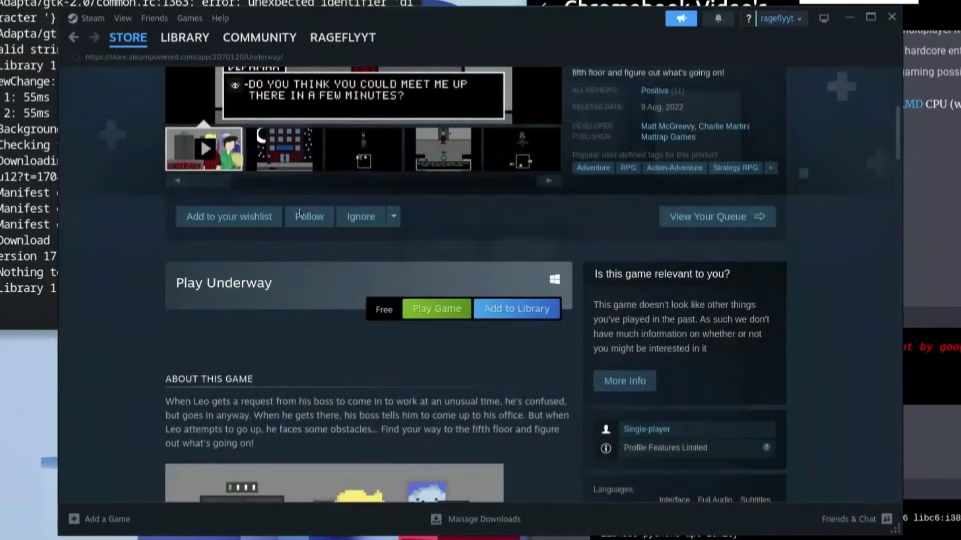
mouse_move(193, 37)
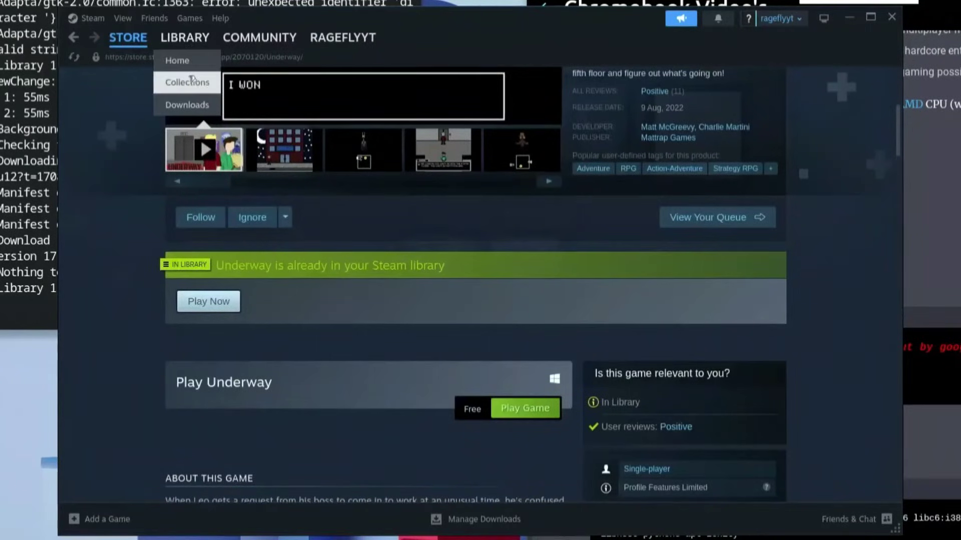
From Library Home, select Underway to show its Windows-only, not-installed page
left_click(183, 60)
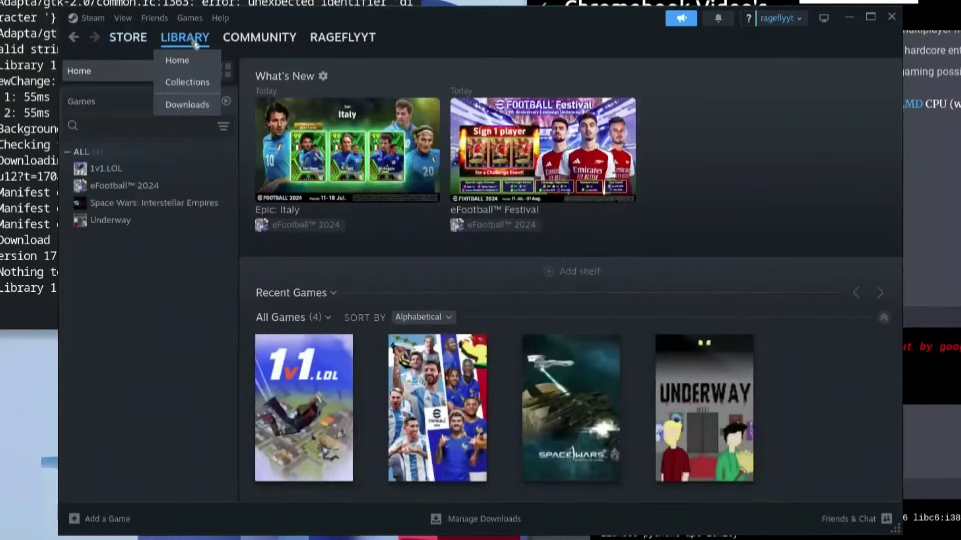
left_click(149, 224)
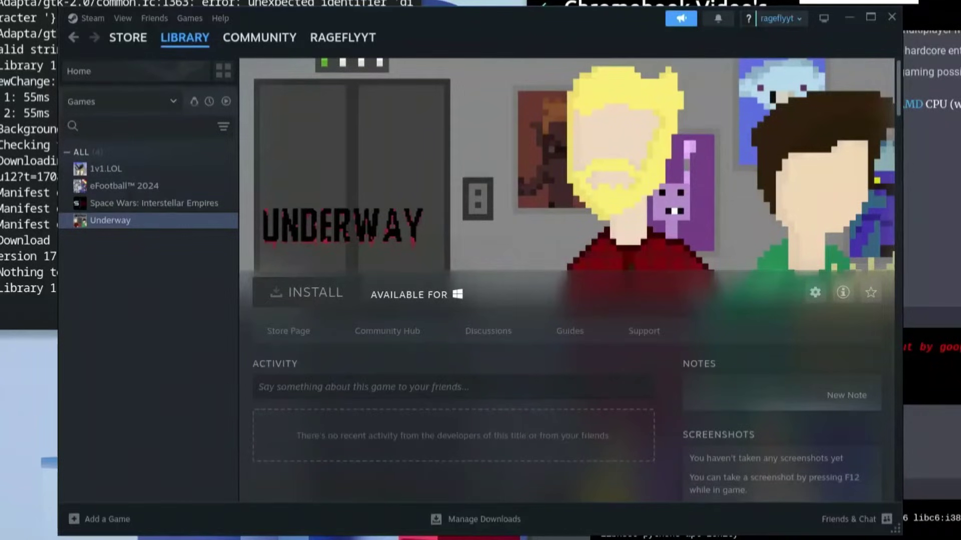
Enable 'Steam Play for all other titles' in Compatibility settings and restart Steam
left_click(93, 20)
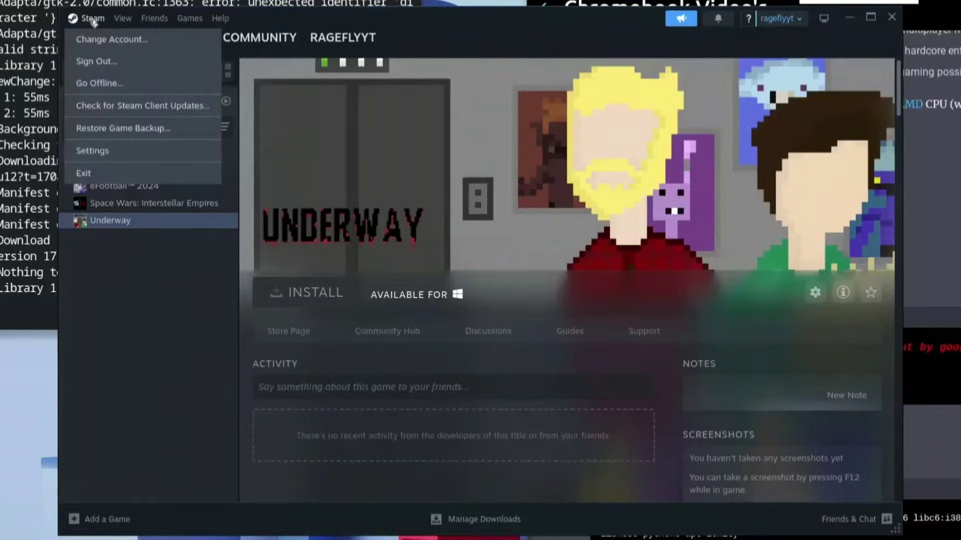
left_click(110, 151)
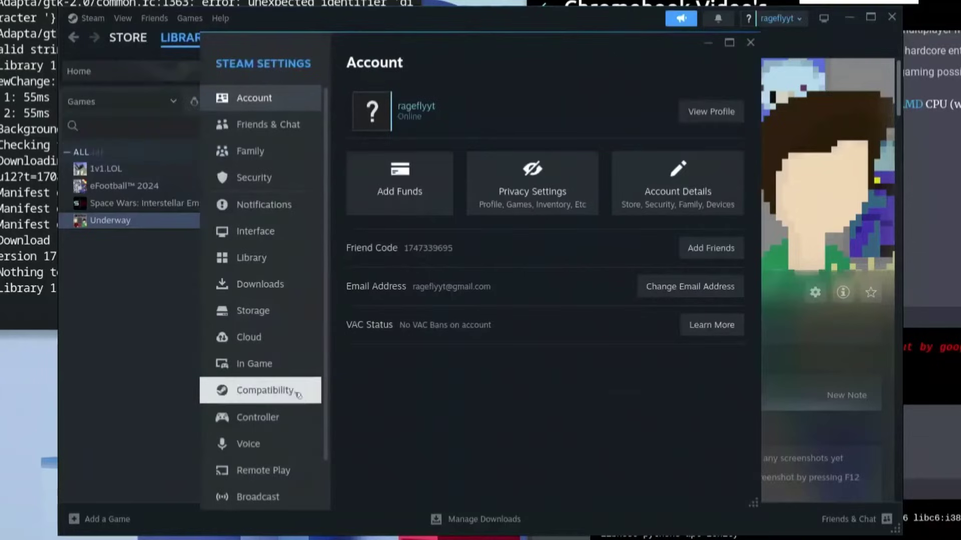
left_click(260, 390)
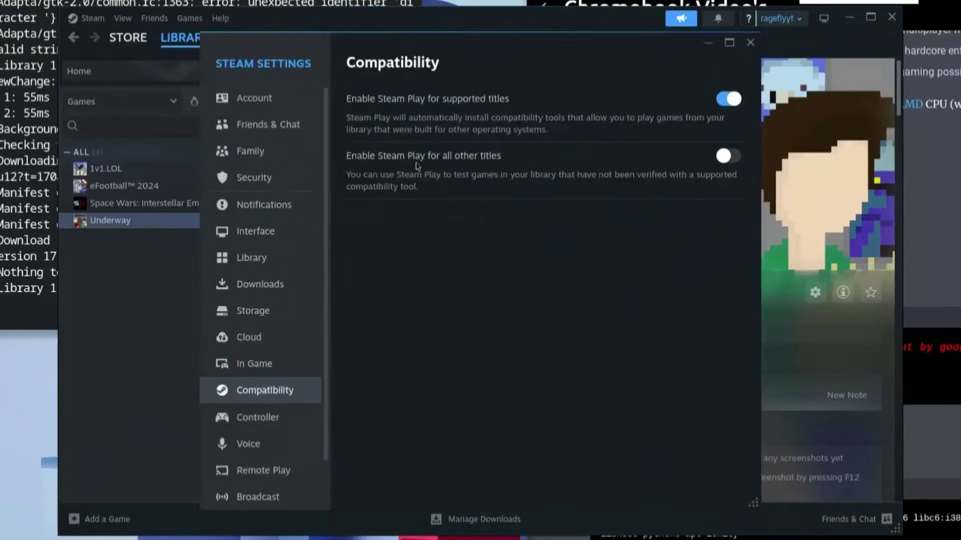
left_click(736, 161)
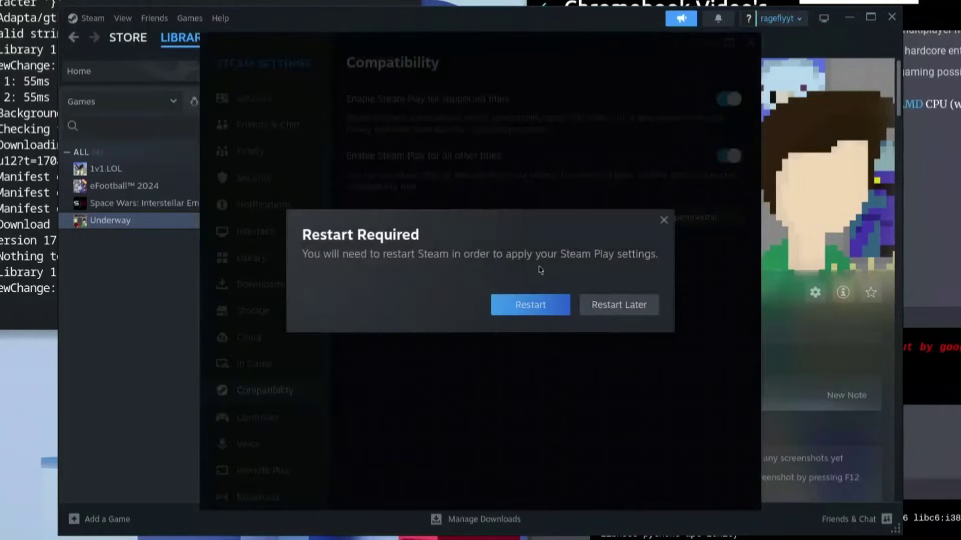
left_click(530, 305)
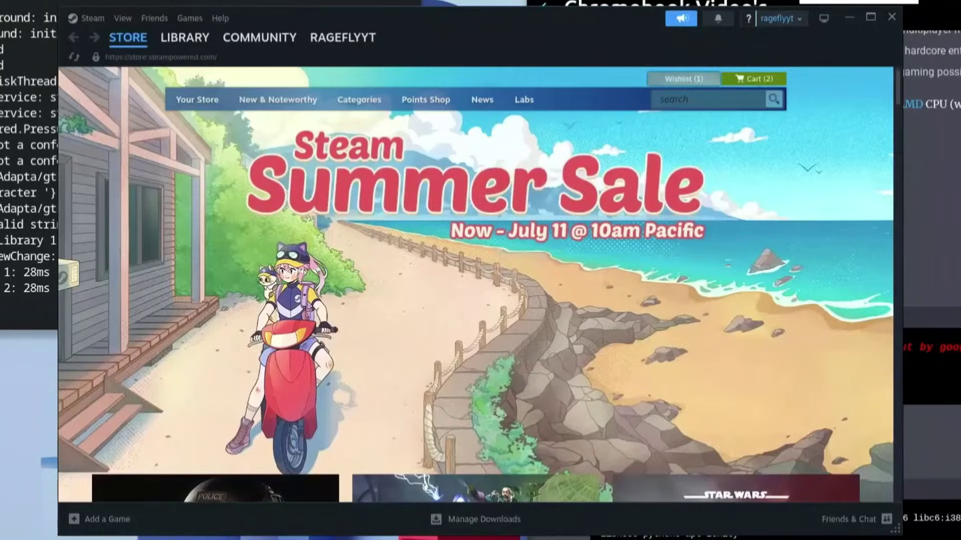
In Underway's Properties > Compatibility, force the Proton Experimental compatibility tool
mouse_move(185, 39)
left_click(187, 61)
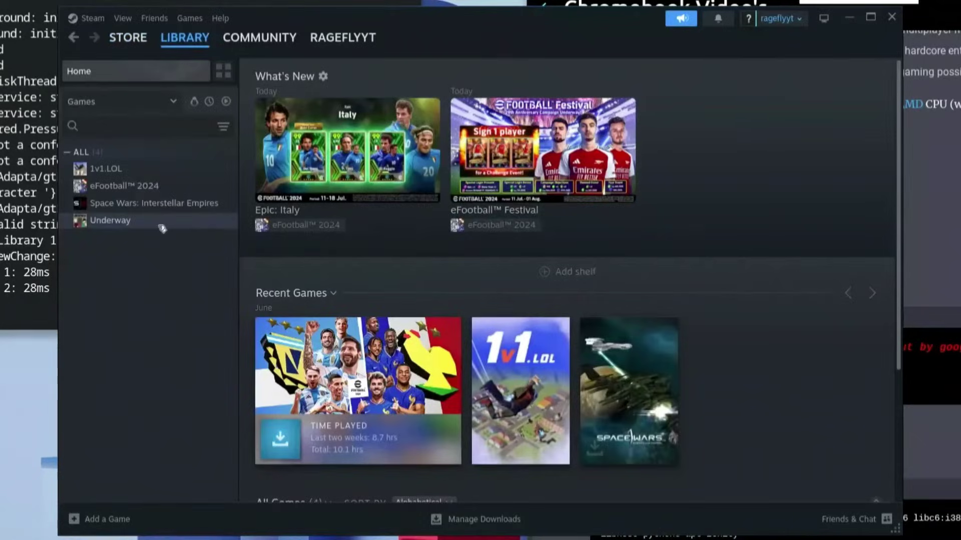
left_click(161, 223)
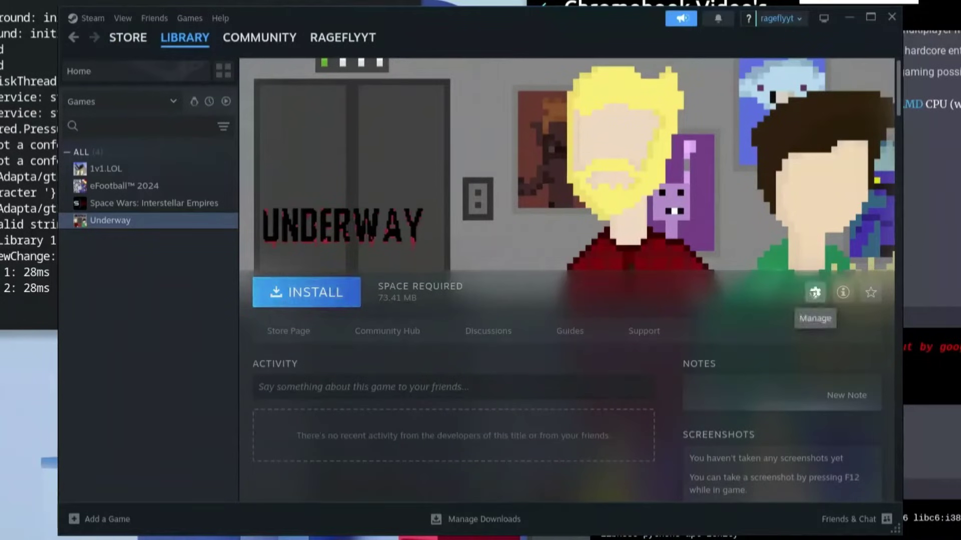
left_click(814, 293)
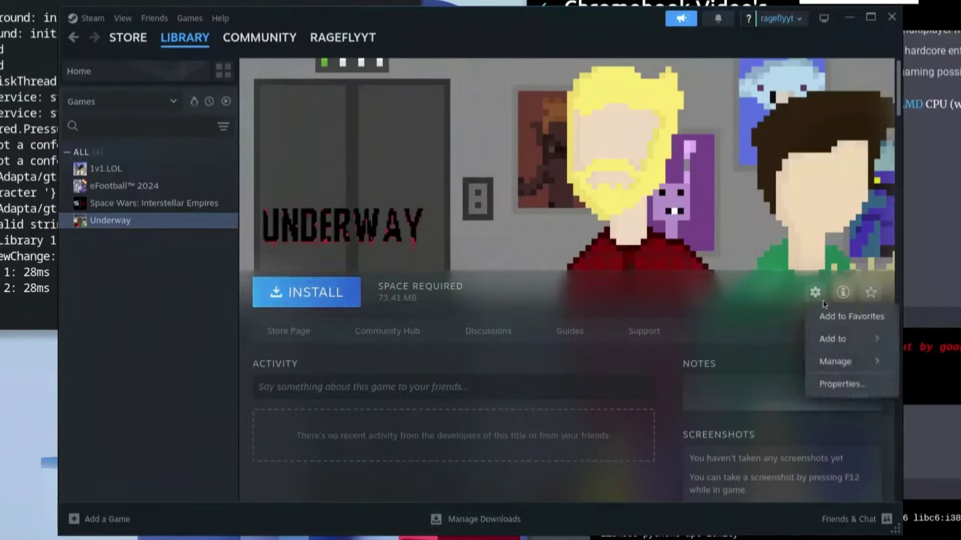
left_click(833, 392)
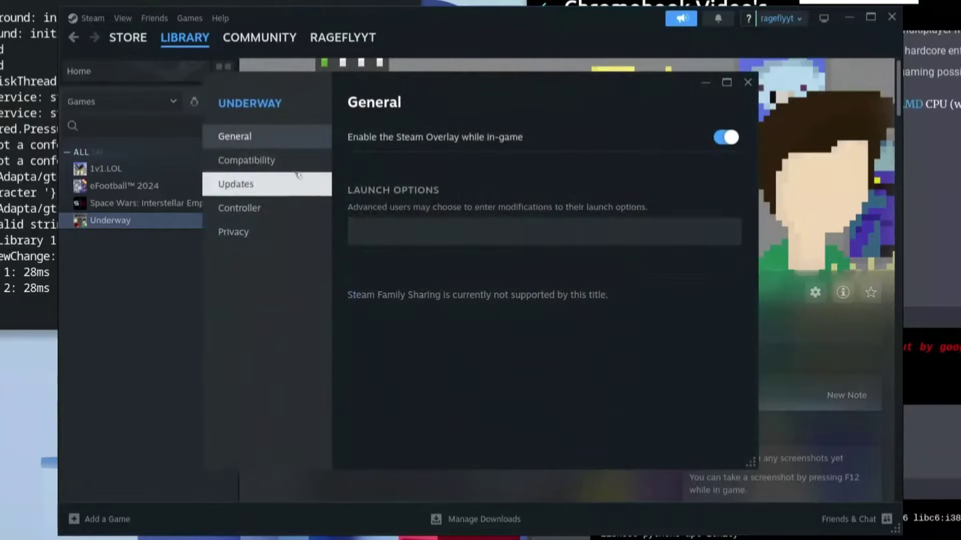
left_click(281, 169)
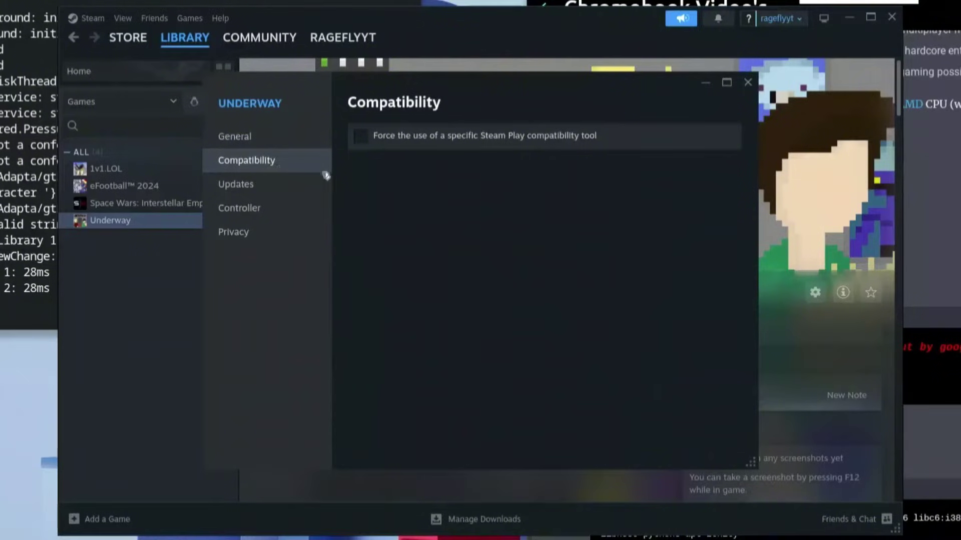
left_click(361, 136)
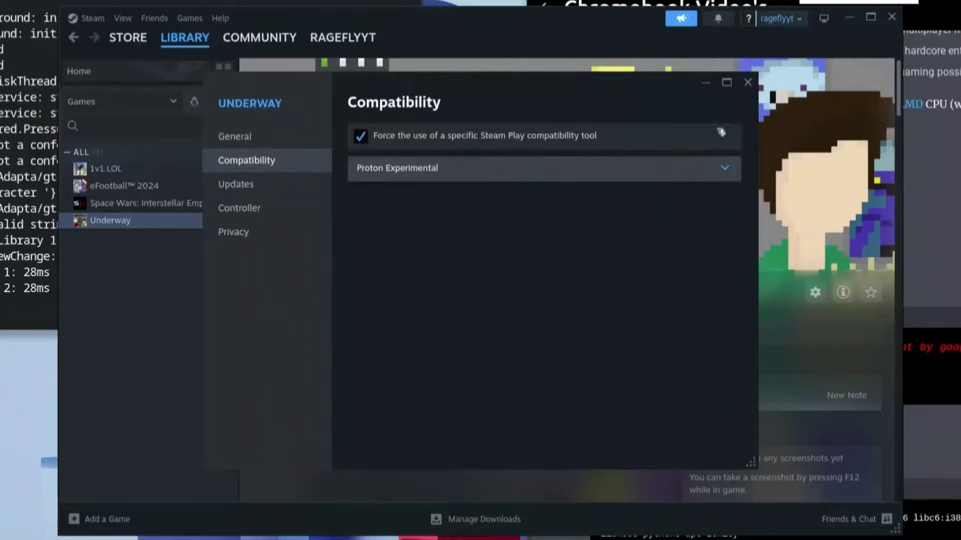
left_click(748, 83)
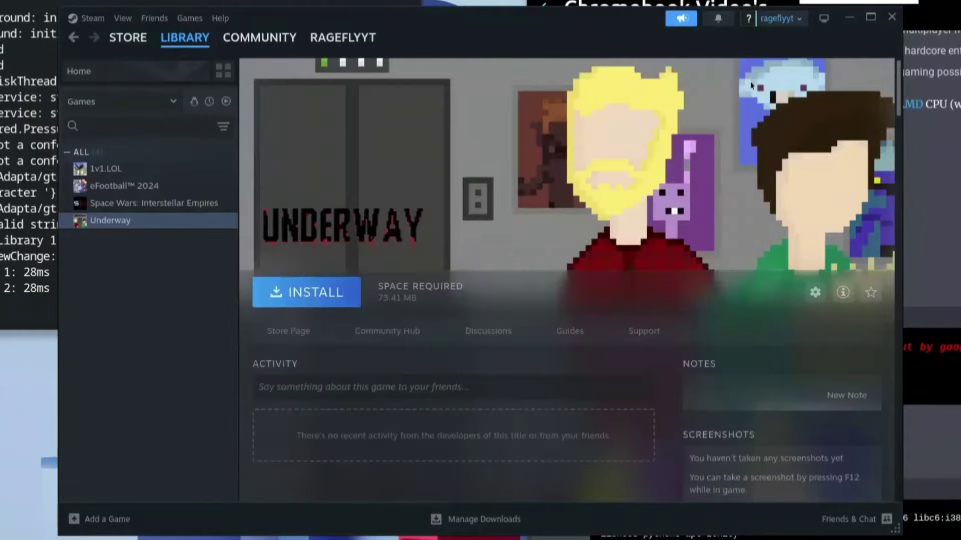
Install Underway to the local drive and view the completed downloads list
left_click(317, 293)
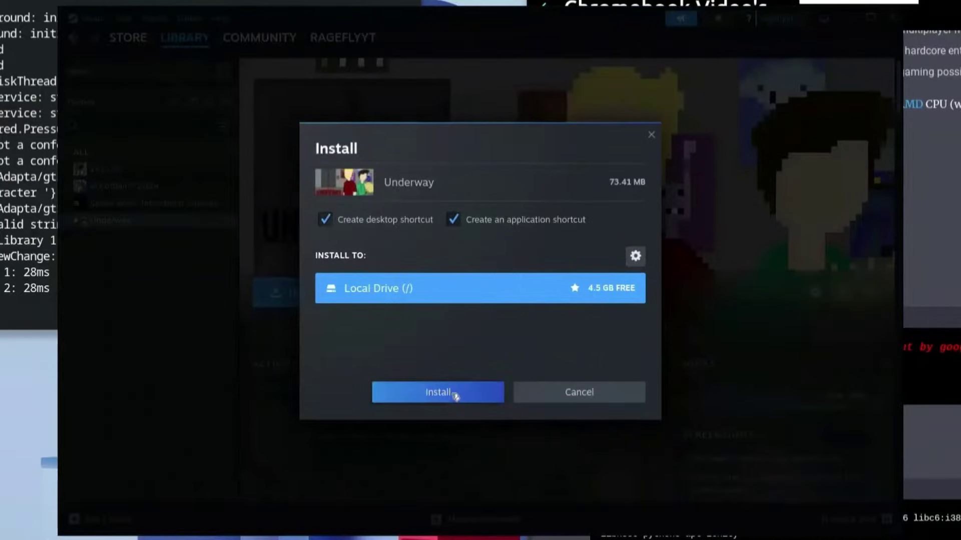
left_click(454, 392)
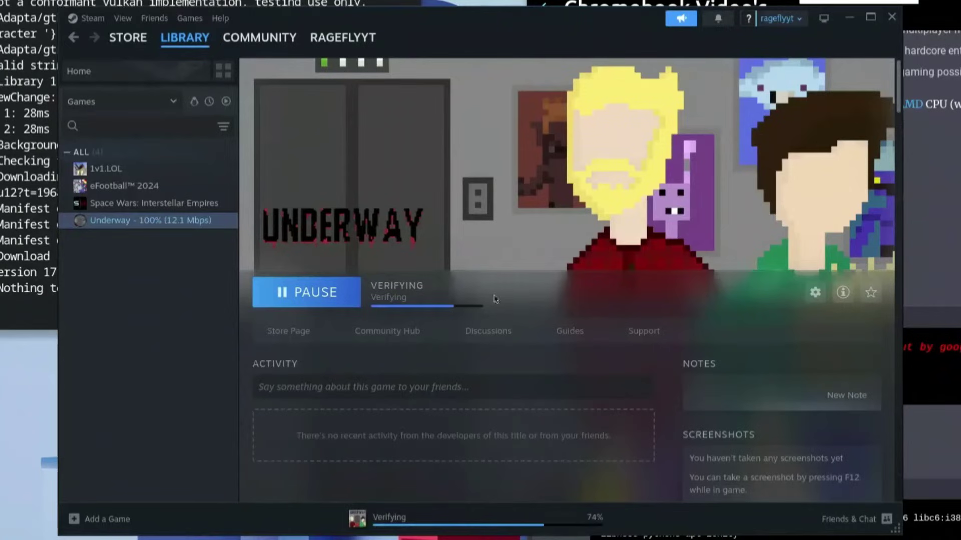
mouse_move(185, 39)
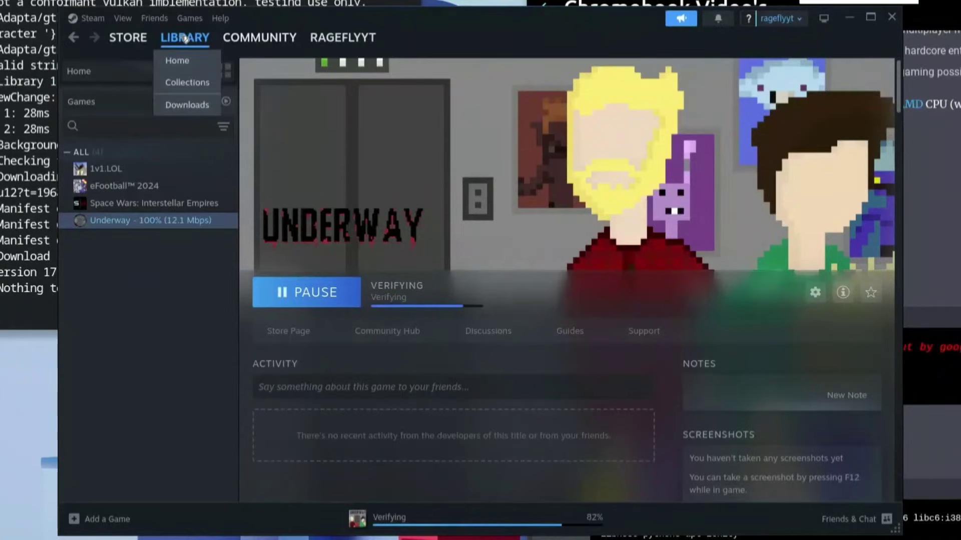
left_click(185, 105)
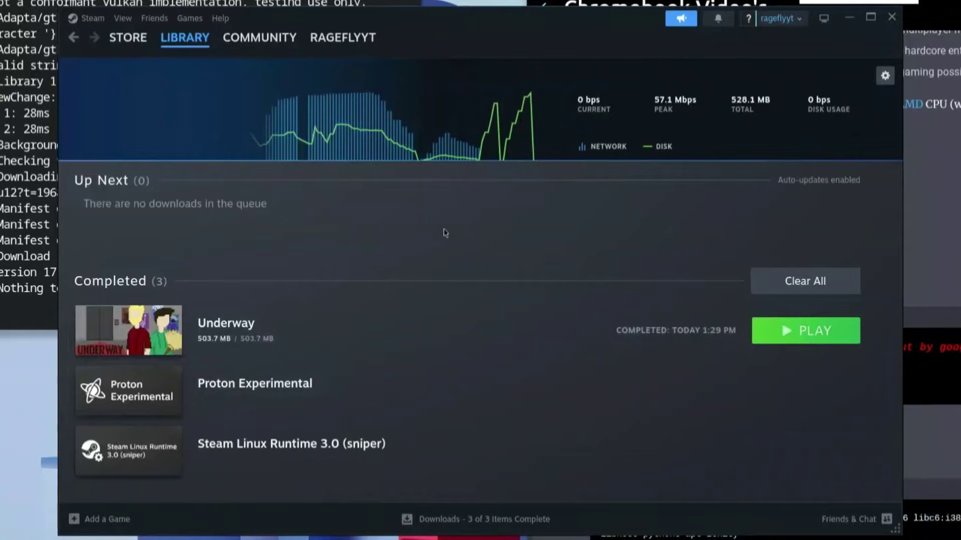
Set 'Run other titles with' to Proton 9.0-2, declining the restart
left_click(88, 18)
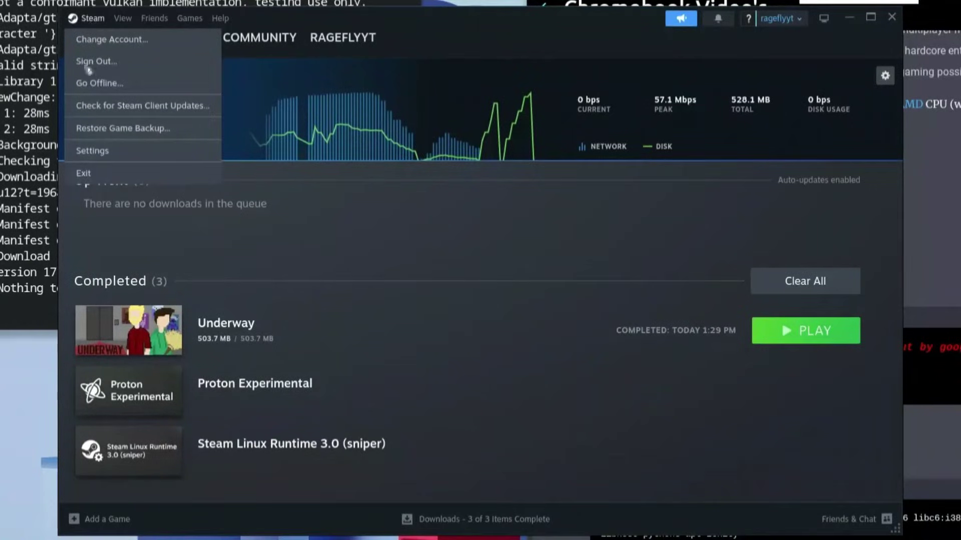
left_click(99, 153)
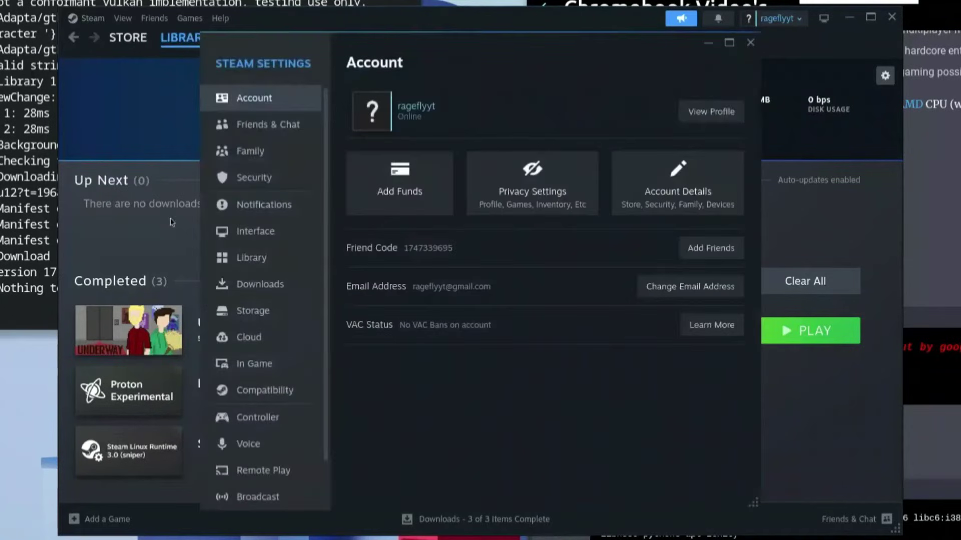
left_click(259, 395)
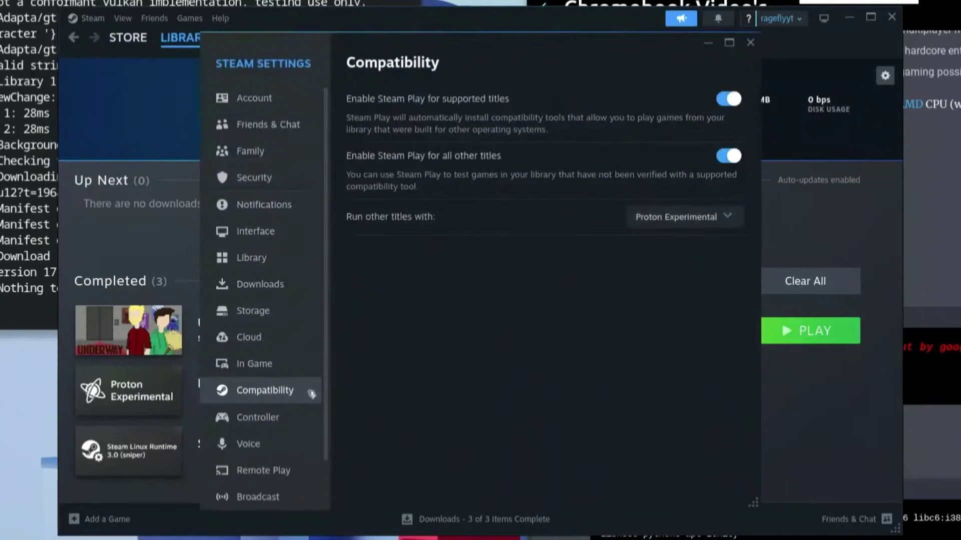
left_click(716, 224)
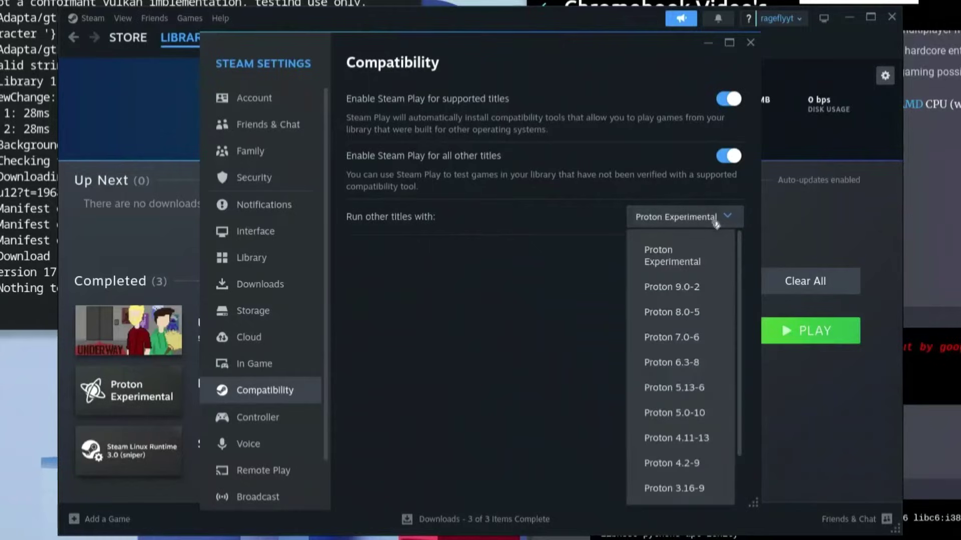
left_click(689, 289)
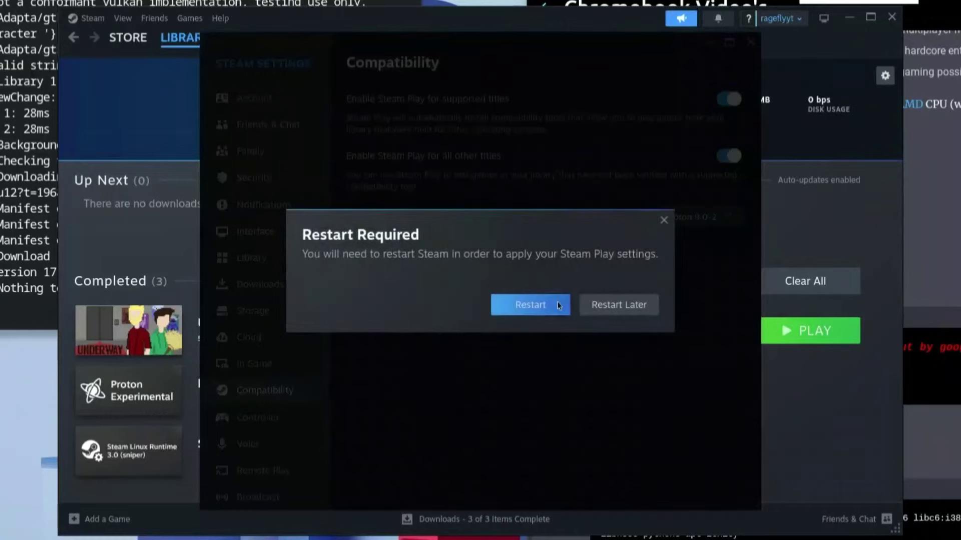
left_click(664, 220)
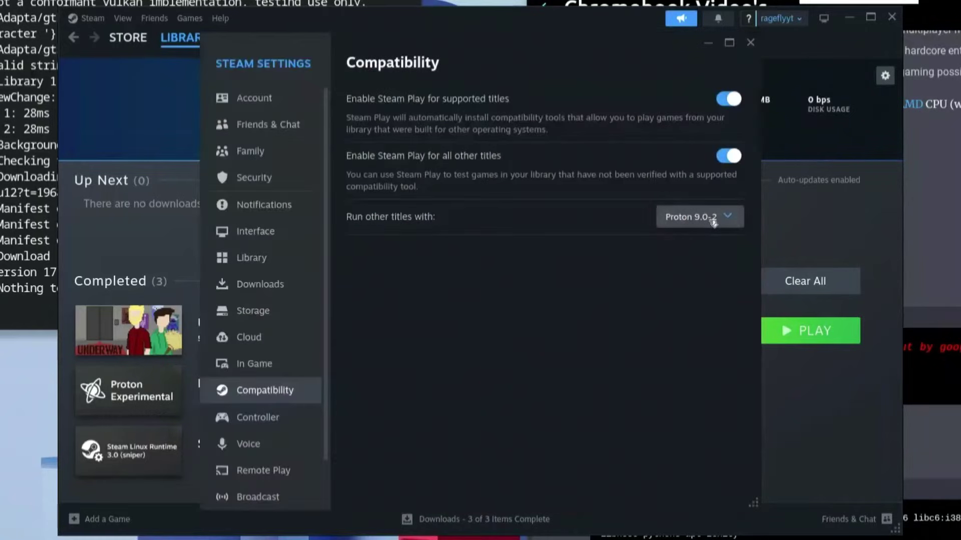
Switch other titles back to Proton Experimental without restarting and close settings
left_click(713, 223)
left_click(703, 249)
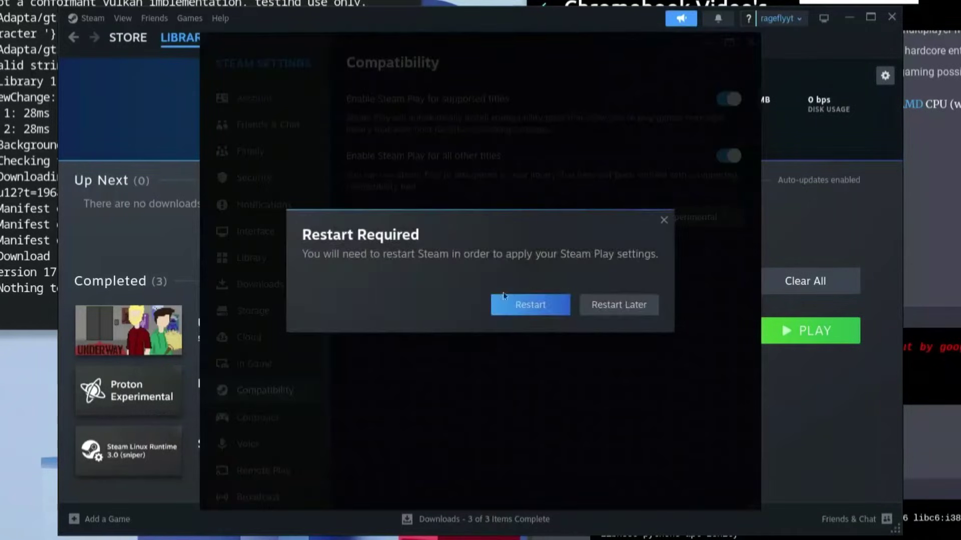
left_click(663, 221)
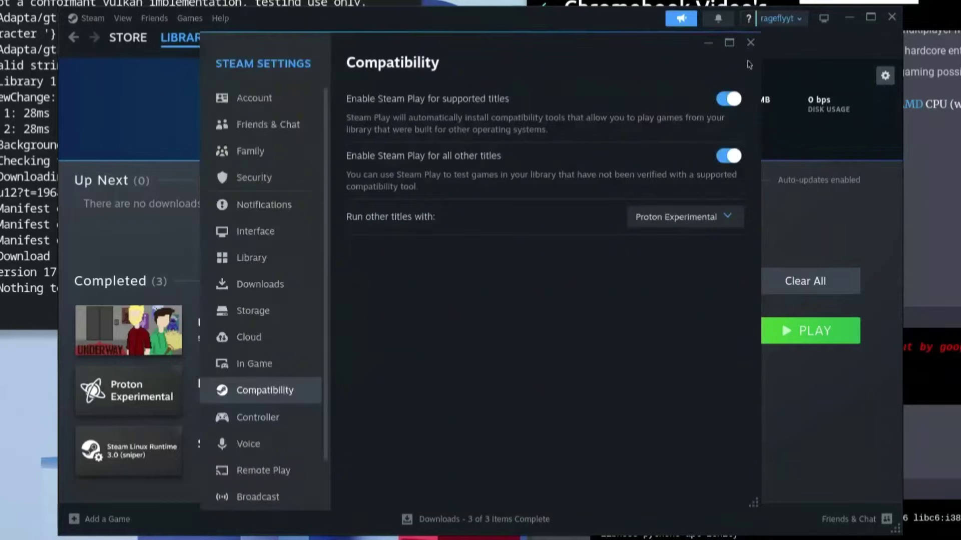
left_click(750, 44)
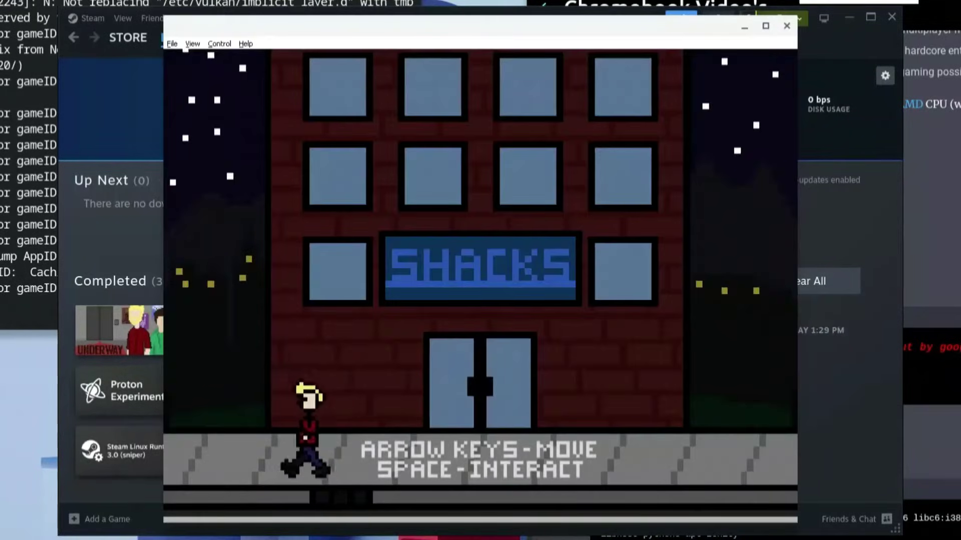
Walk the Underway character left and right along the sidewalk until he stands at the SHACKS entrance
key("Right")
key("Left")
key("Right")
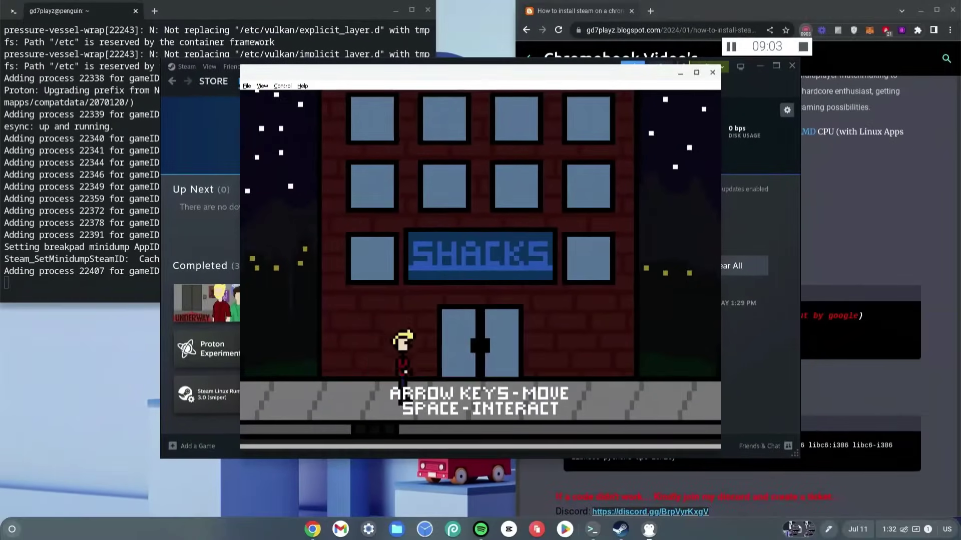
key("Left")
key("Right")
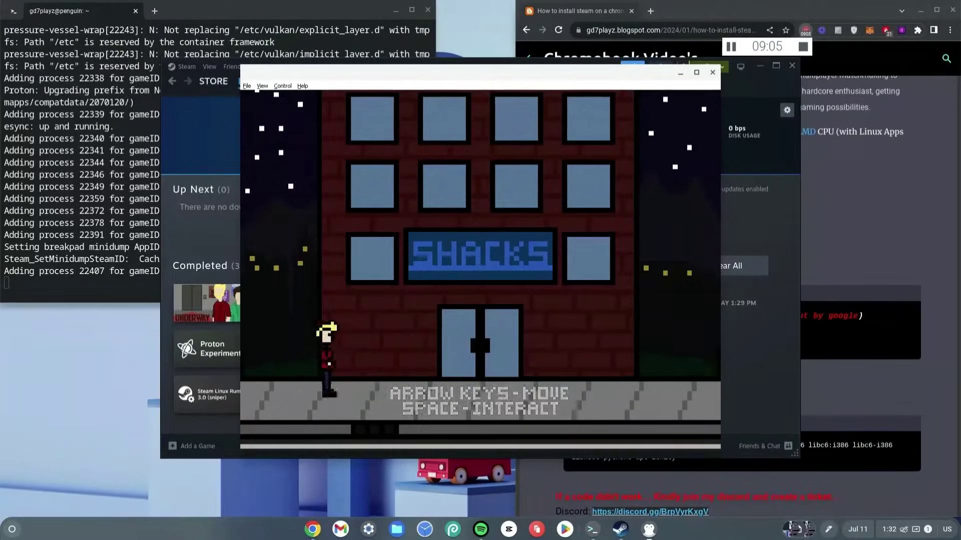
key("Left")
key("Right")
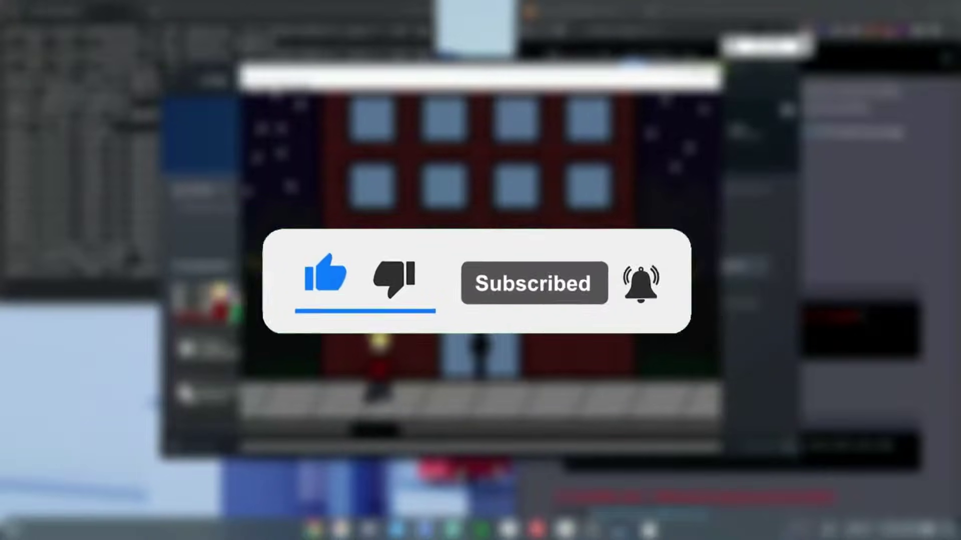
key("Left")
key("Right")
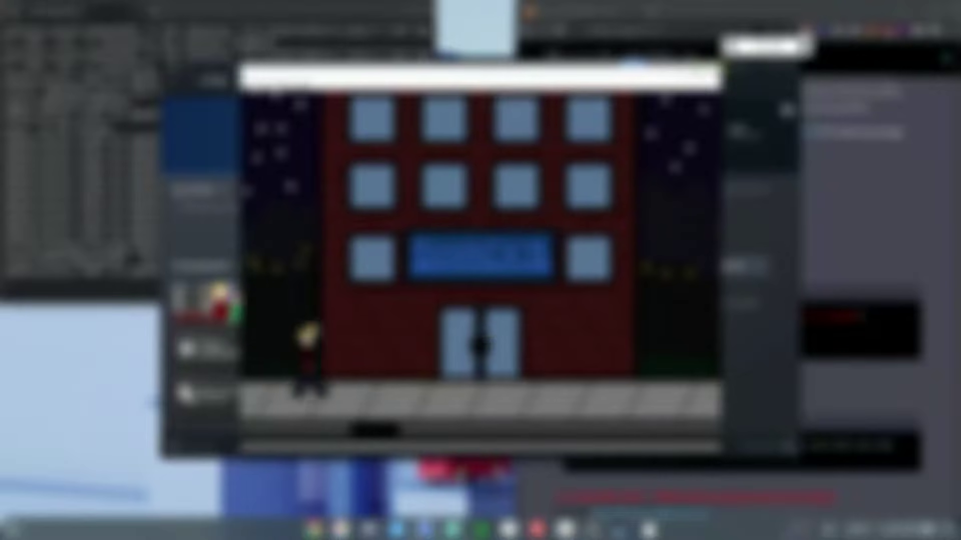
key("Right")
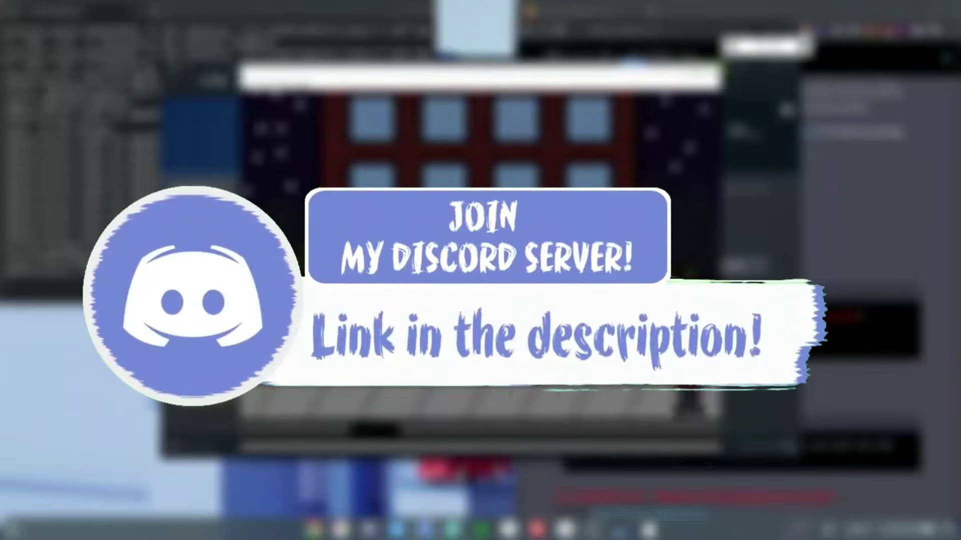
key("Left")
key("Left")
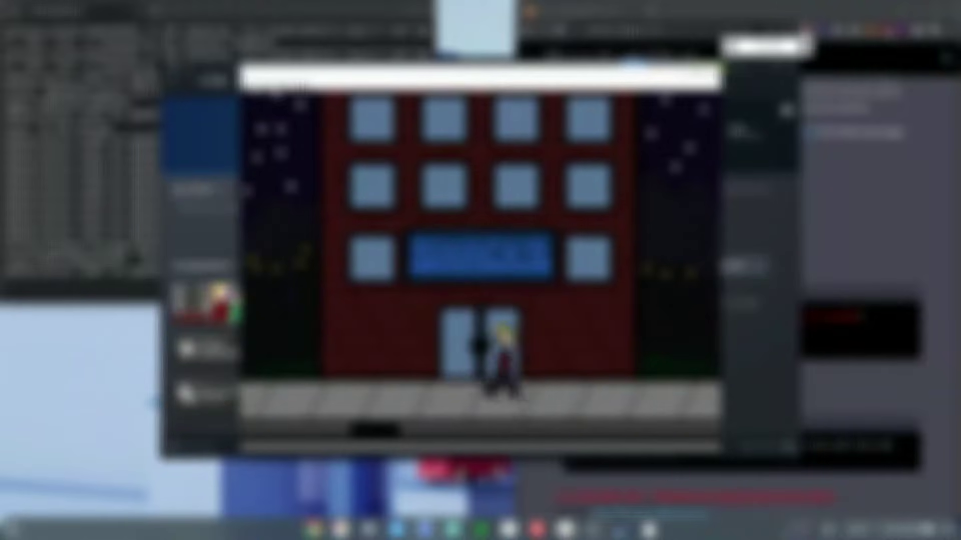